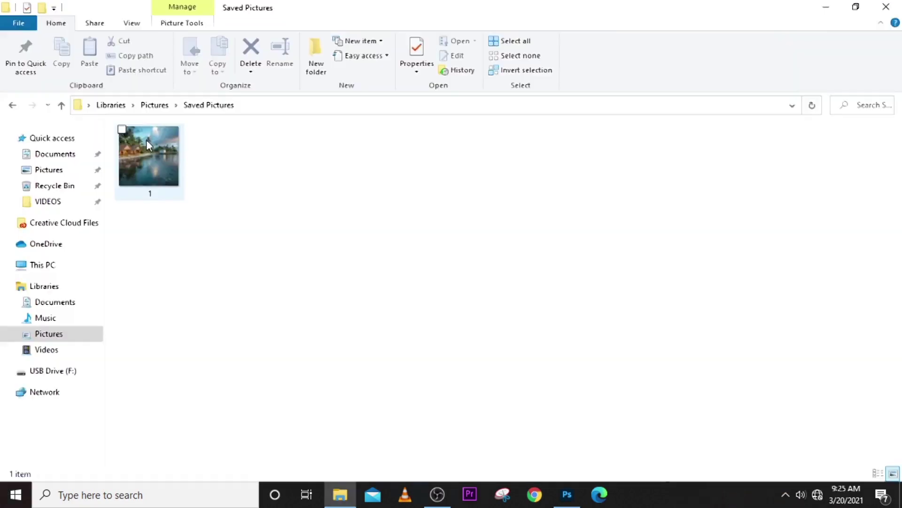
# Step: Open picture 1 from the Saved Pictures folder in Photoshop
pyautogui.moveTo(146, 140); pyautogui.dragTo(493, 419)
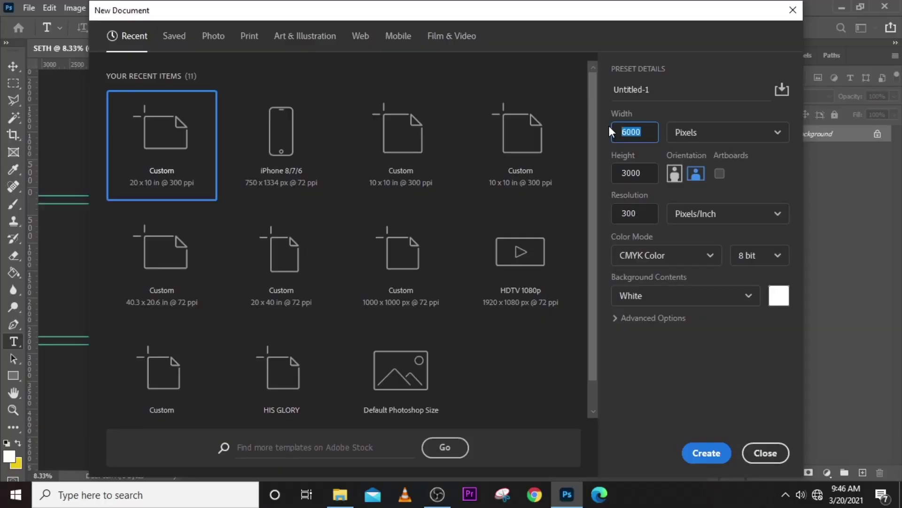
# Step: Set up a new document 1000 pixels wide and 1000 pixels high, named CHURCH
pyautogui.write('1000')
pyautogui.press('Tab')
pyautogui.write('1000')
pyautogui.click(690, 89)
pyautogui.write('CHURCH')
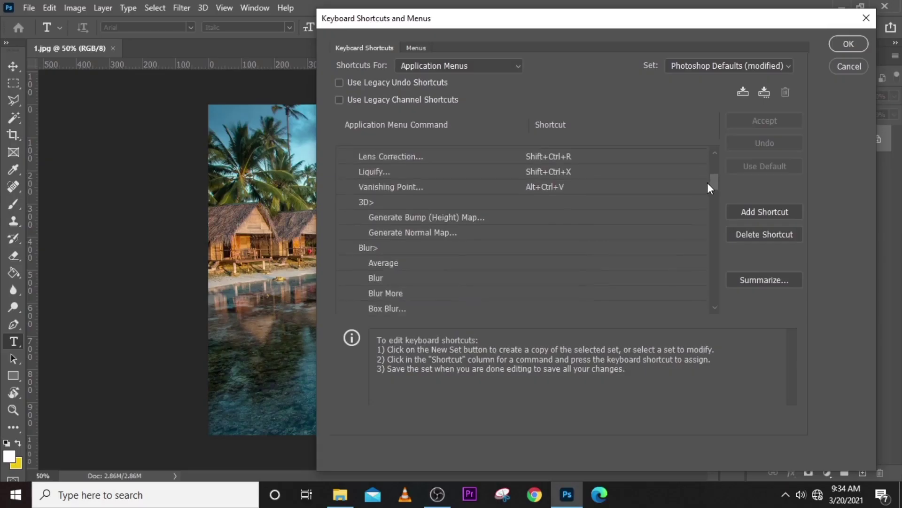
pyautogui.scroll(-2, 706, 182)
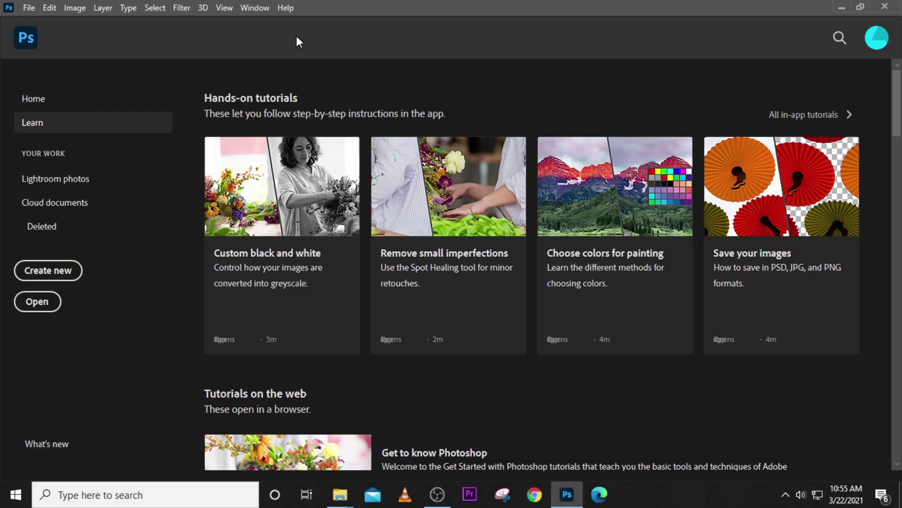
# Step: Create a blank 1000 x 1000 pixel RGB document at 72 ppi with a white background
pyautogui.click(30, 8)
pyautogui.click(36, 21)
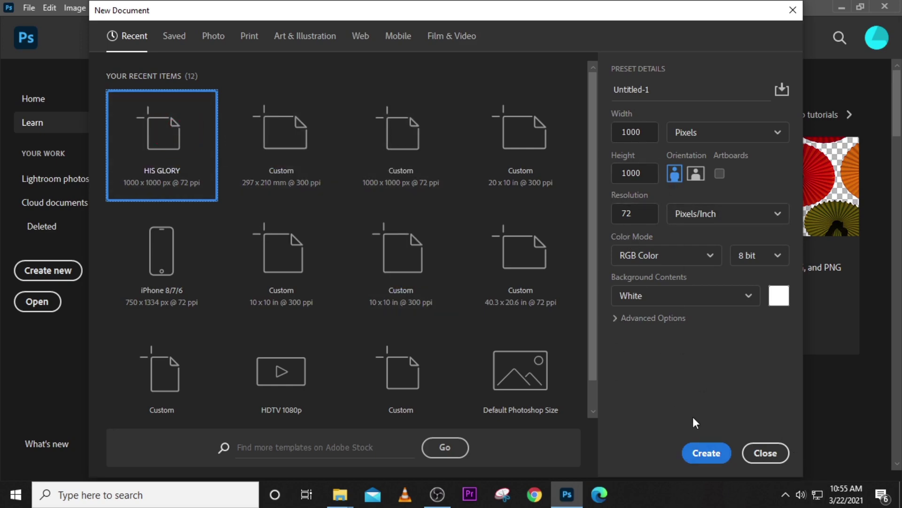
pyautogui.click(706, 454)
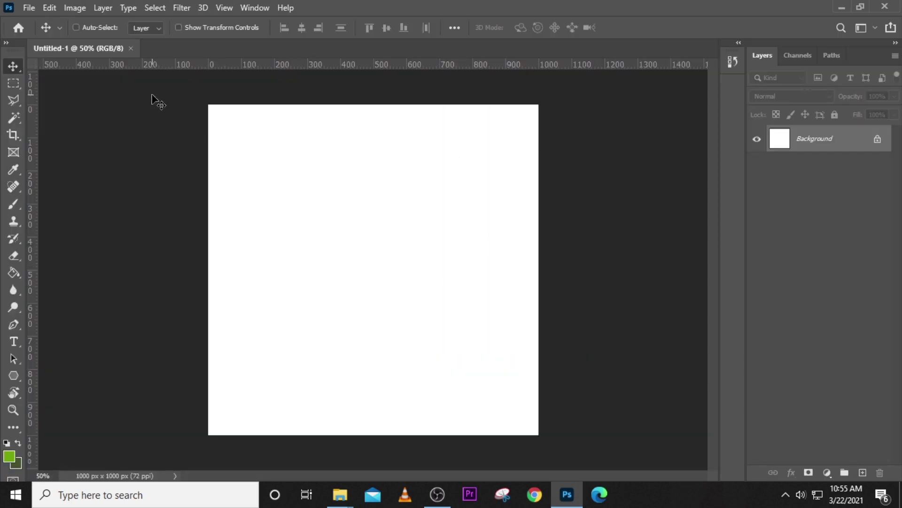
# Step: Close the blank document, and bring up the new document settings and dismiss them without creating anything
pyautogui.click(131, 48)
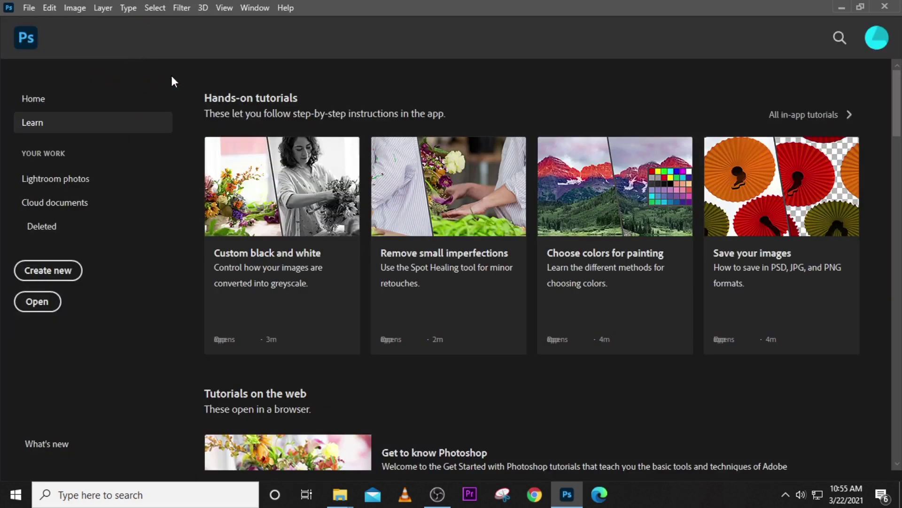
pyautogui.hotkey('ctrl', 'n')
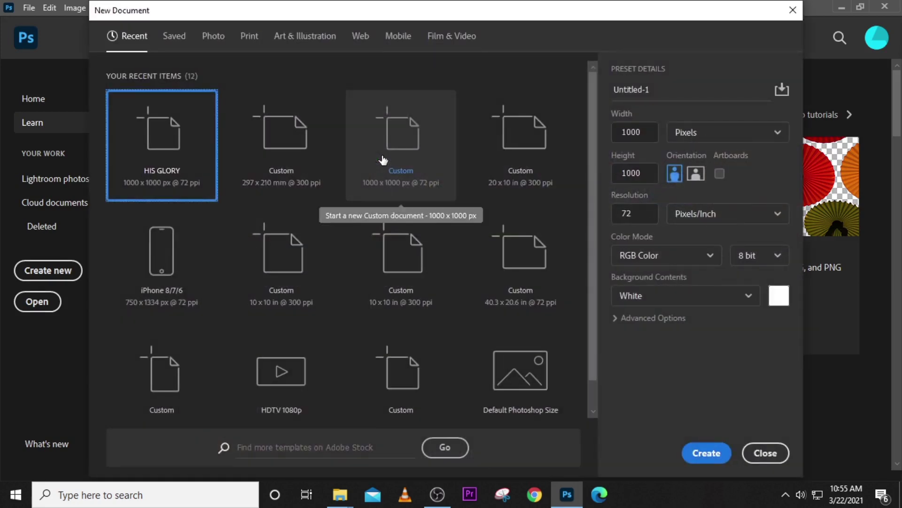
pyautogui.click(766, 461)
# Step: Open image 1 from the SOURCE FILES folder as a document in Photoshop
pyautogui.moveTo(341, 494)
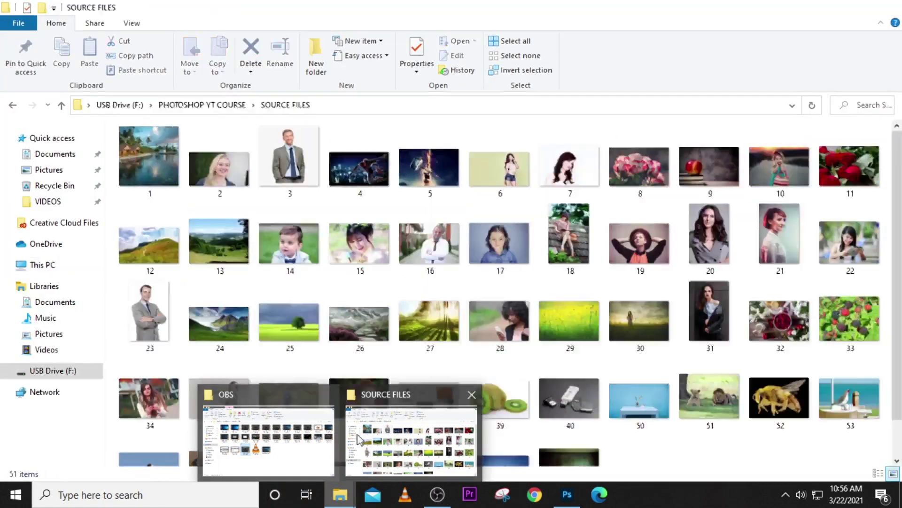
pyautogui.click(404, 437)
pyautogui.click(170, 141)
pyautogui.moveTo(589, 475); pyautogui.dragTo(530, 308)
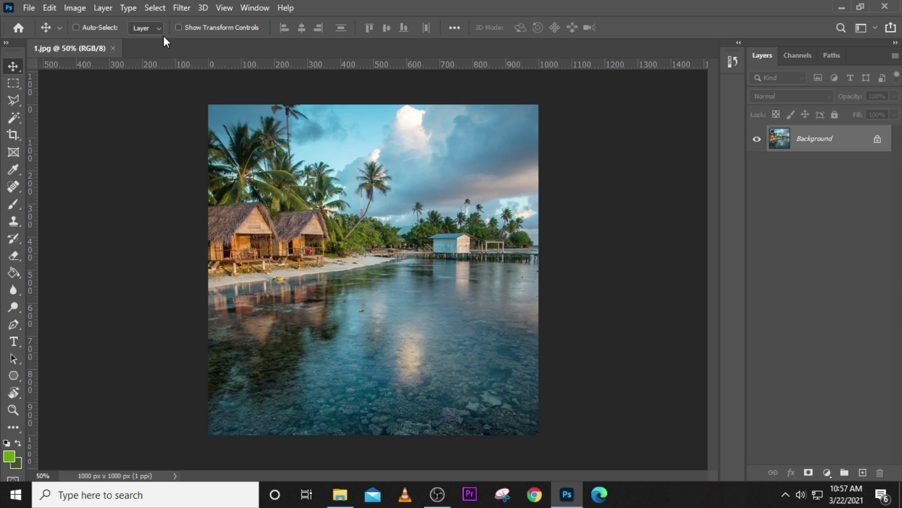
# Step: Reset the Essentials workspace to its default panel layout
pyautogui.click(262, 8)
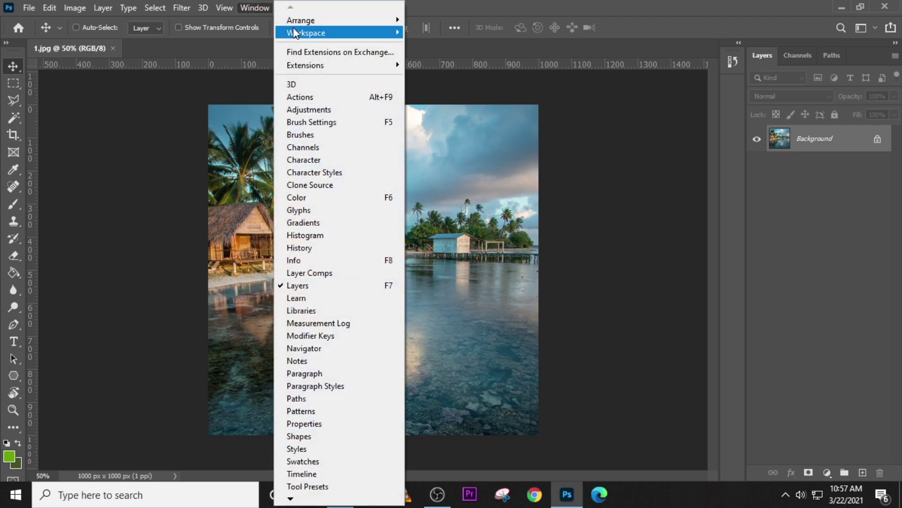
pyautogui.click(295, 33)
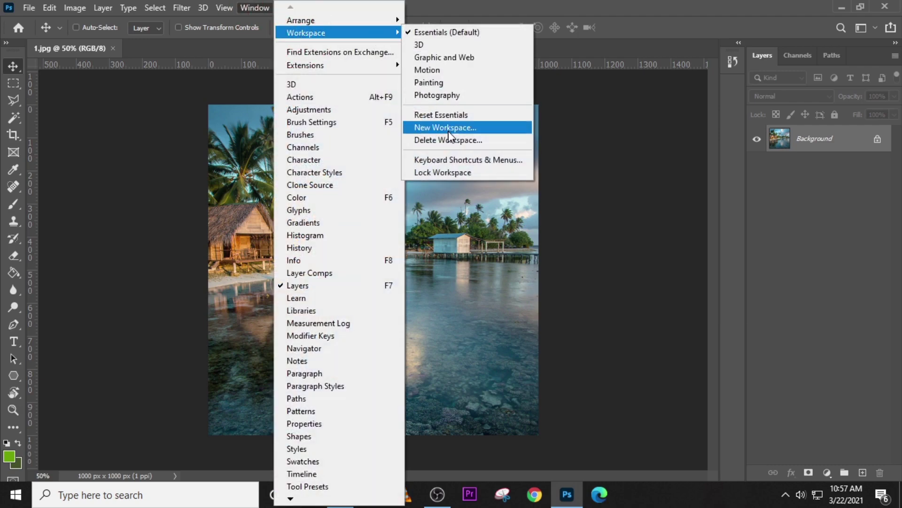
pyautogui.click(447, 114)
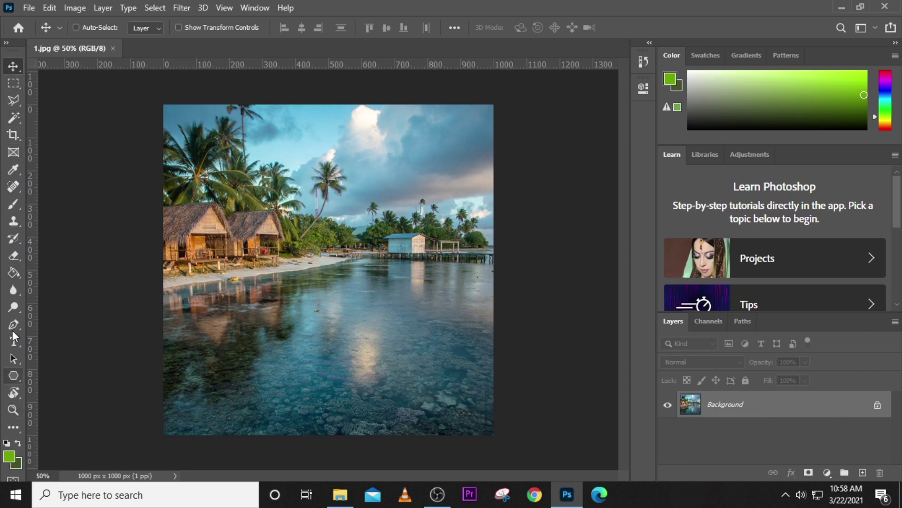
# Step: Activate the tools one after another from the Rectangular Marquee to the Paint Bucket to examine the options of each
pyautogui.click(12, 83)
pyautogui.click(13, 100)
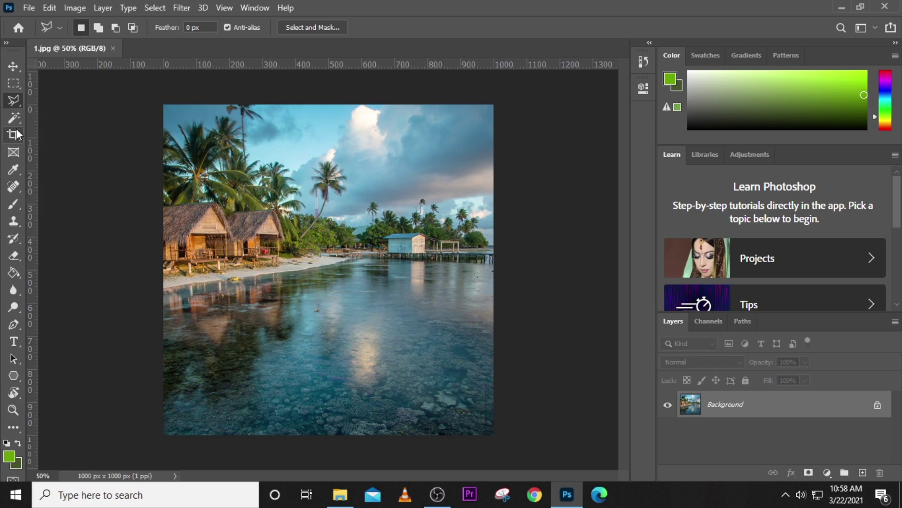
pyautogui.click(16, 118)
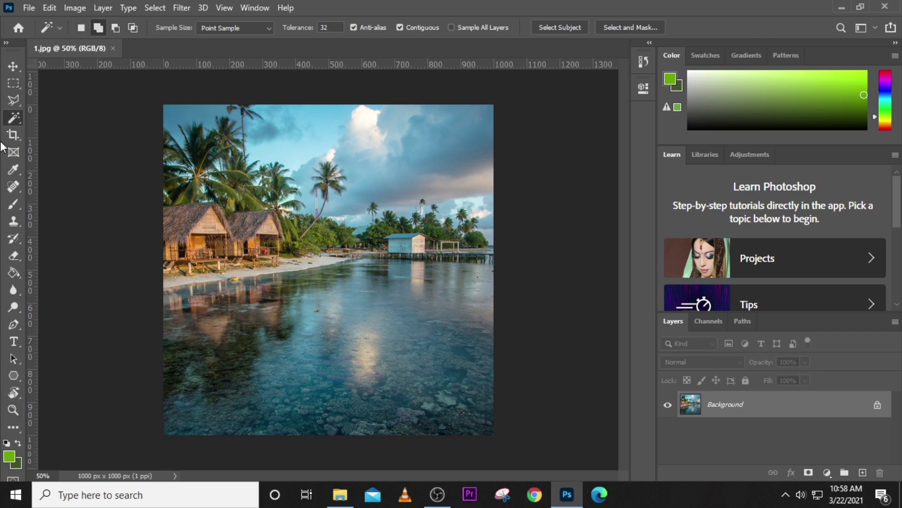
pyautogui.click(13, 136)
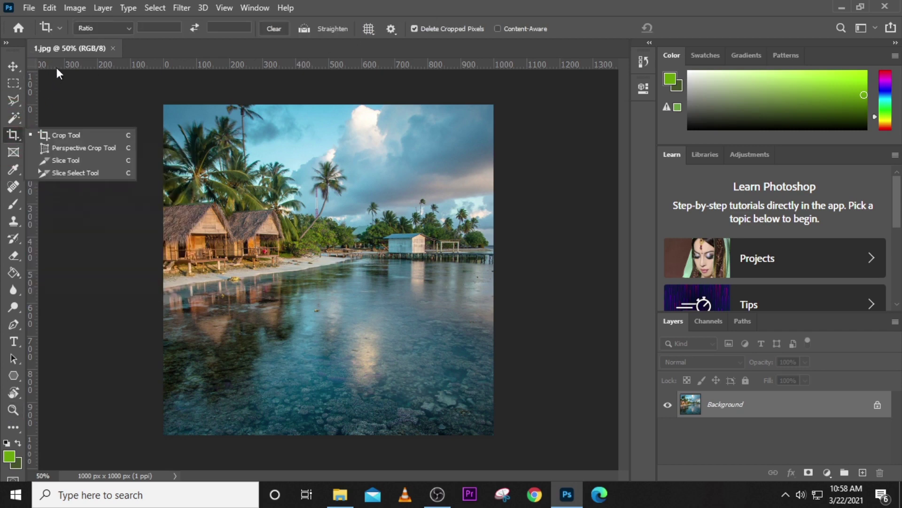
pyautogui.click(20, 151)
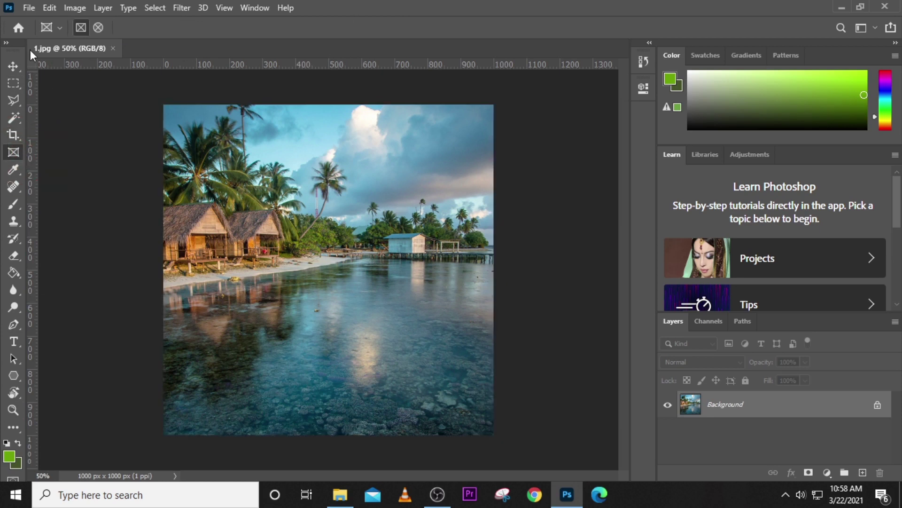
pyautogui.click(13, 169)
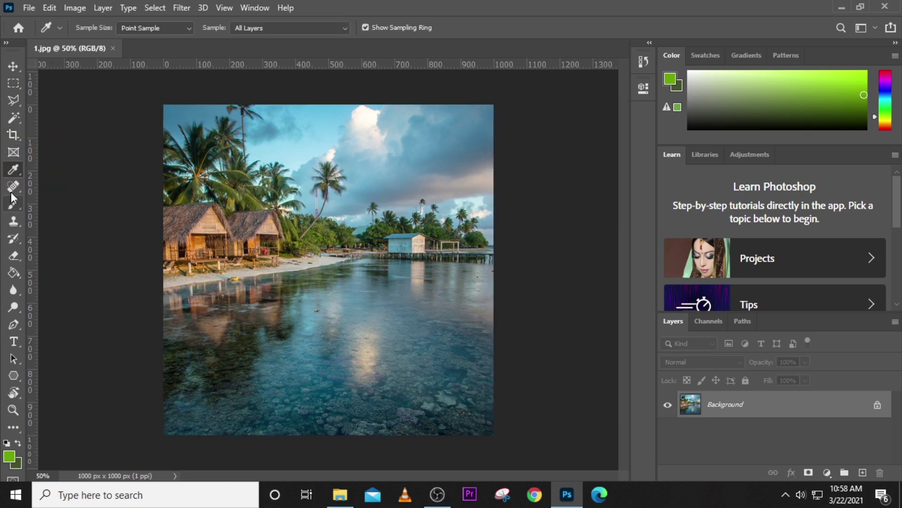
pyautogui.click(11, 188)
pyautogui.click(13, 203)
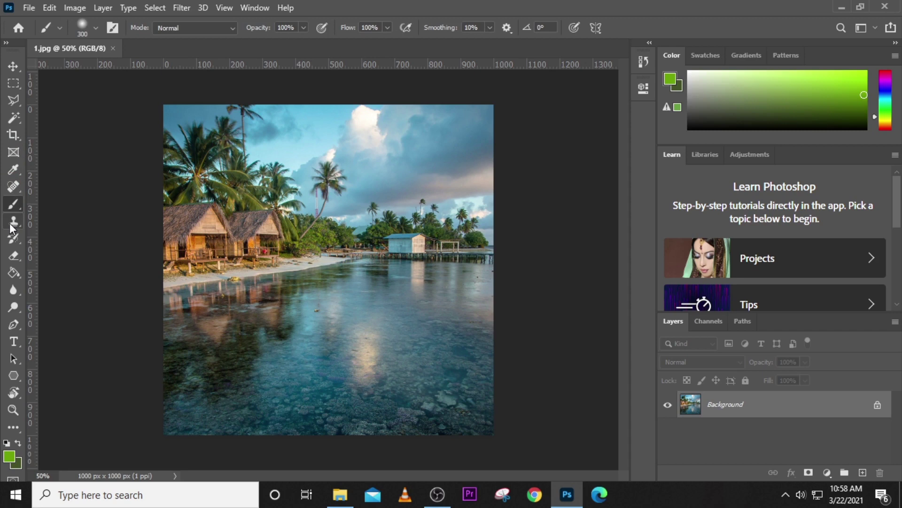
pyautogui.click(12, 223)
pyautogui.click(10, 240)
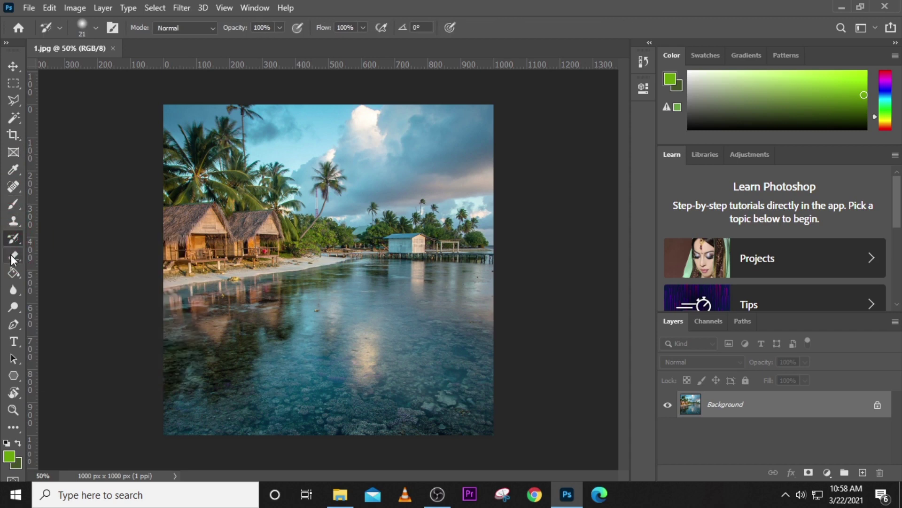
pyautogui.click(11, 257)
pyautogui.click(13, 276)
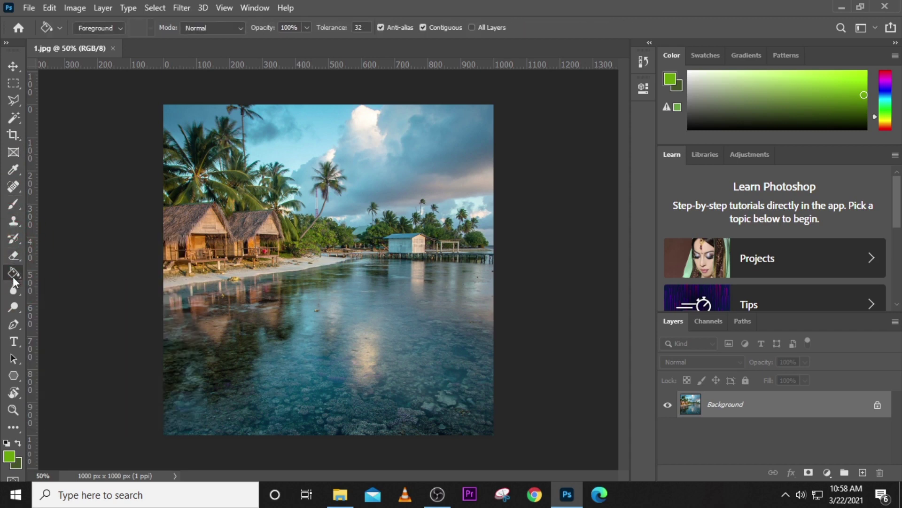
# Step: Set the Brush tool's size to 108 px and hardness to 17%, and browse the available brush presets
pyautogui.click(12, 204)
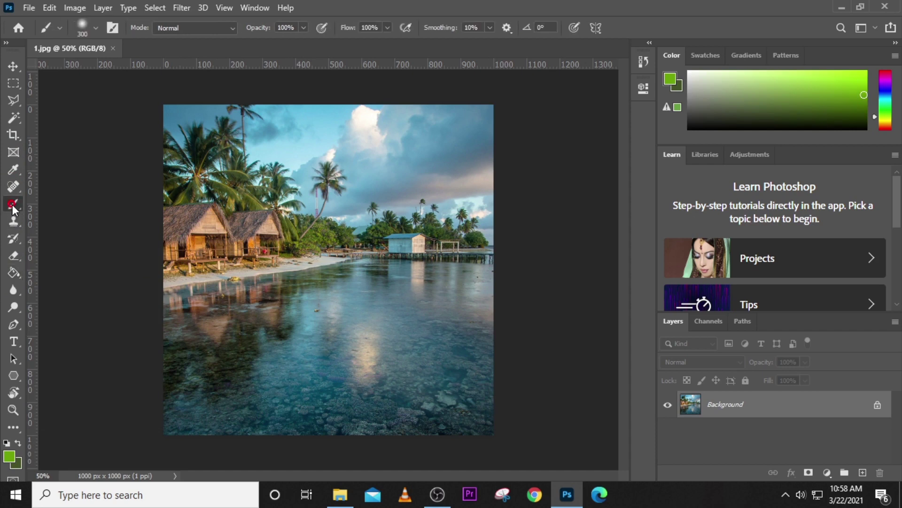
pyautogui.click(80, 26)
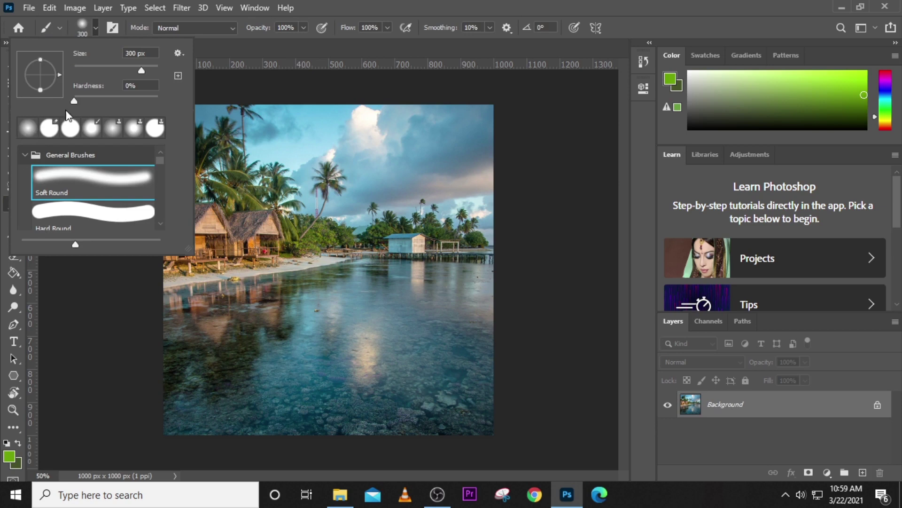
pyautogui.moveTo(141, 70); pyautogui.dragTo(118, 66)
pyautogui.moveTo(77, 99); pyautogui.dragTo(88, 100)
pyautogui.scroll(-3, 94, 188)
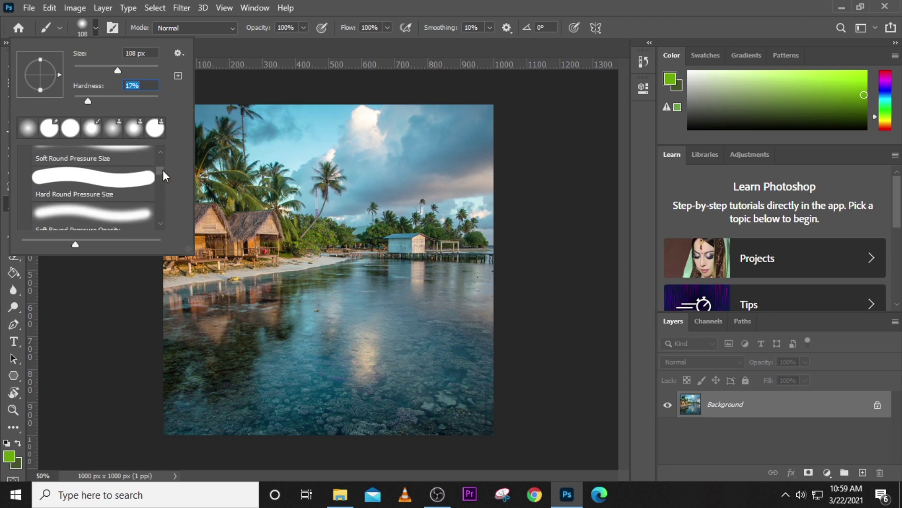
pyautogui.moveTo(160, 170); pyautogui.dragTo(161, 202)
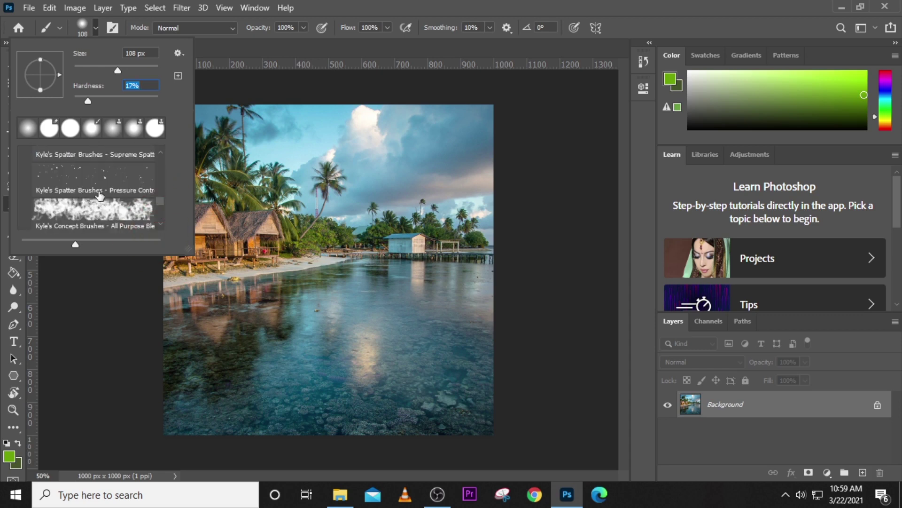
pyautogui.click(341, 1)
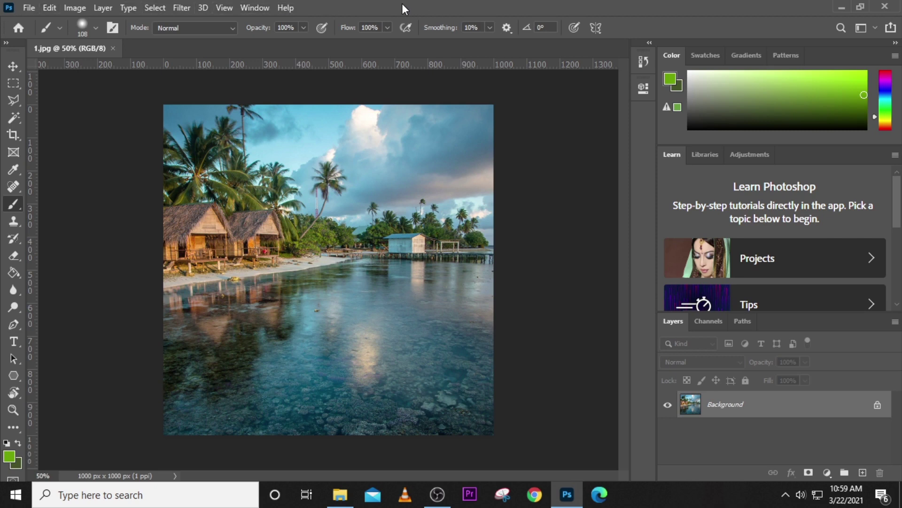
# Step: Create another blank 1000 x 1000 pixel document beside the open 1.jpg image and close it
pyautogui.click(27, 7)
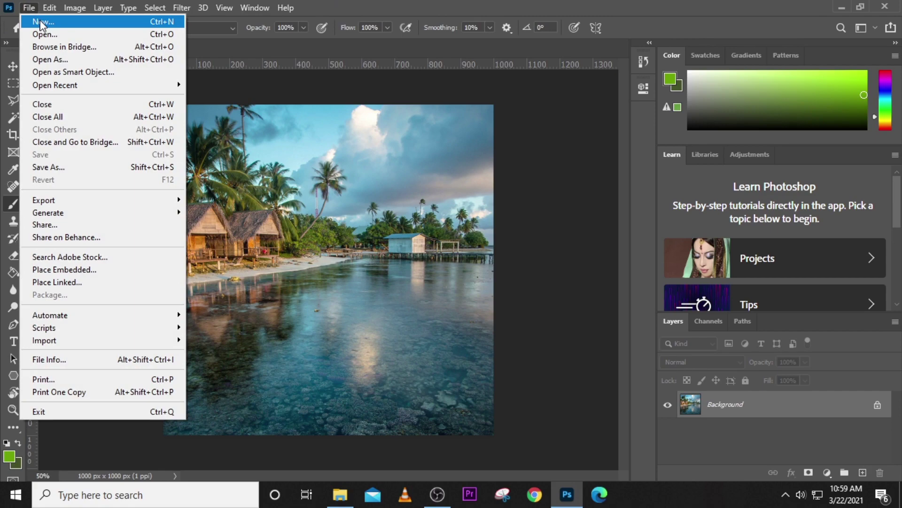
pyautogui.click(31, 20)
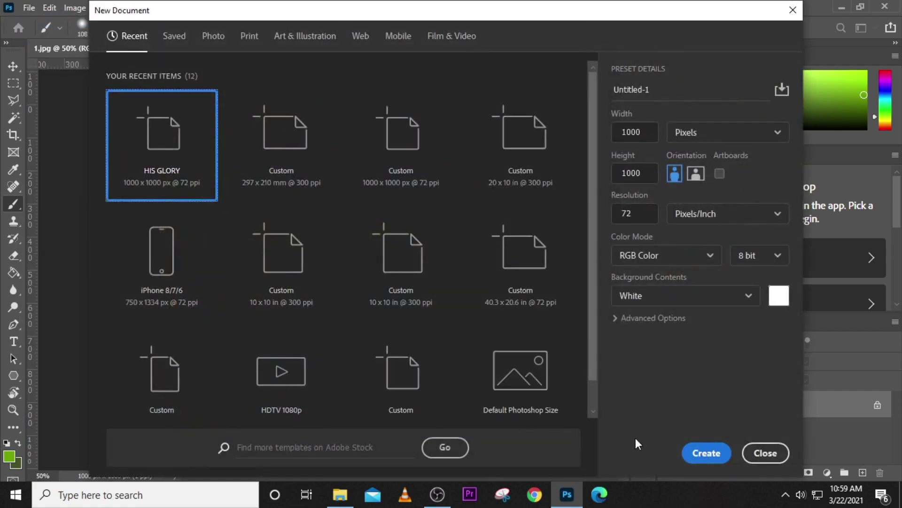
pyautogui.click(695, 452)
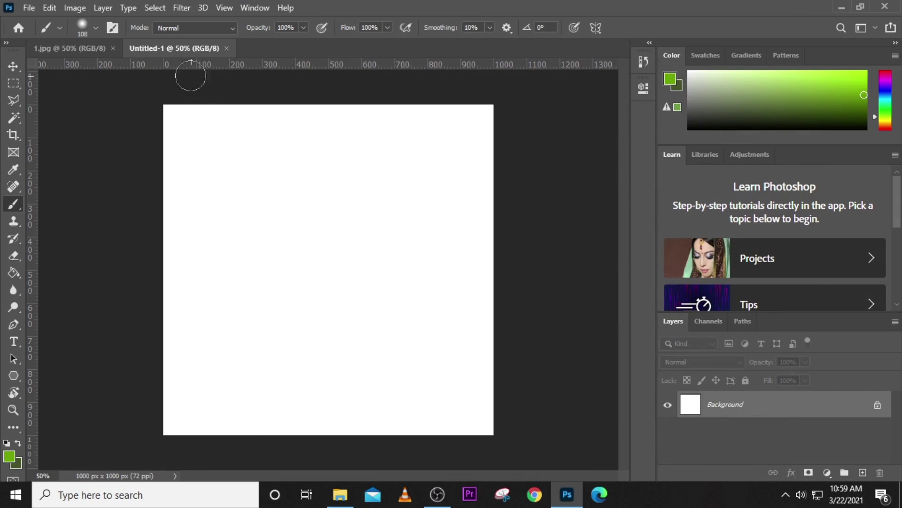
pyautogui.click(226, 49)
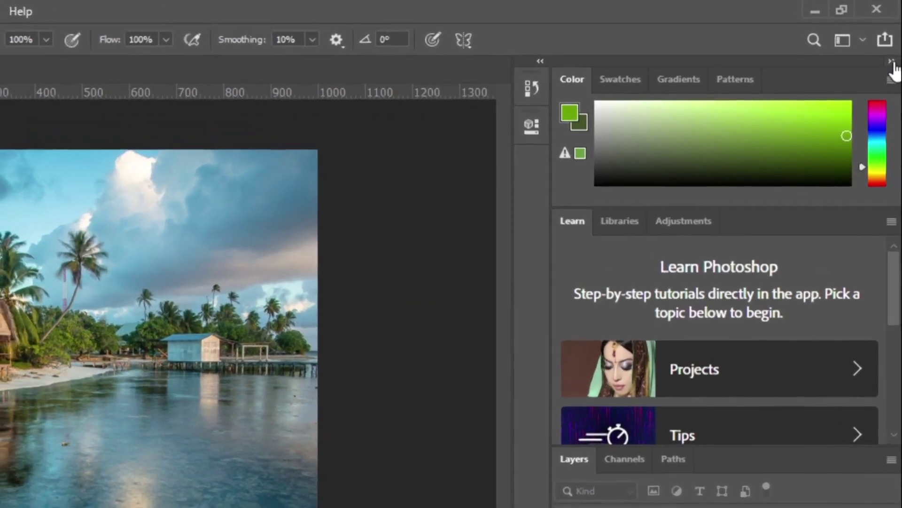
# Step: Collapse the docked panels to icons and expand them back to full size
pyautogui.click(895, 45)
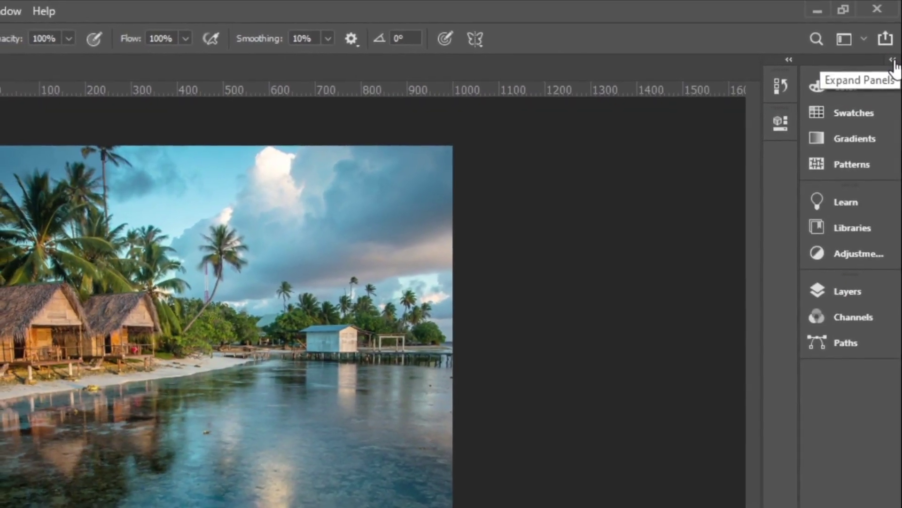
pyautogui.click(892, 61)
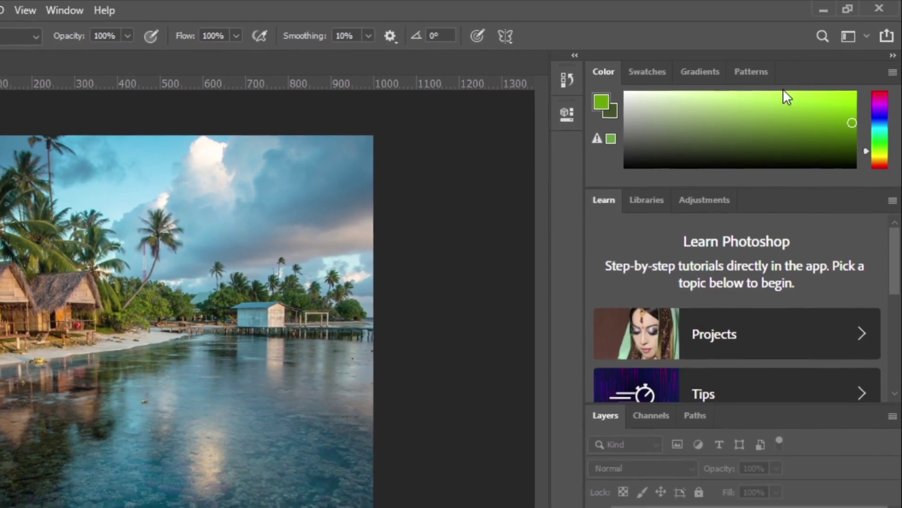
# Step: Close the whole tab group holding the Color, Swatches, Gradients and Patterns panels
pyautogui.click(893, 71)
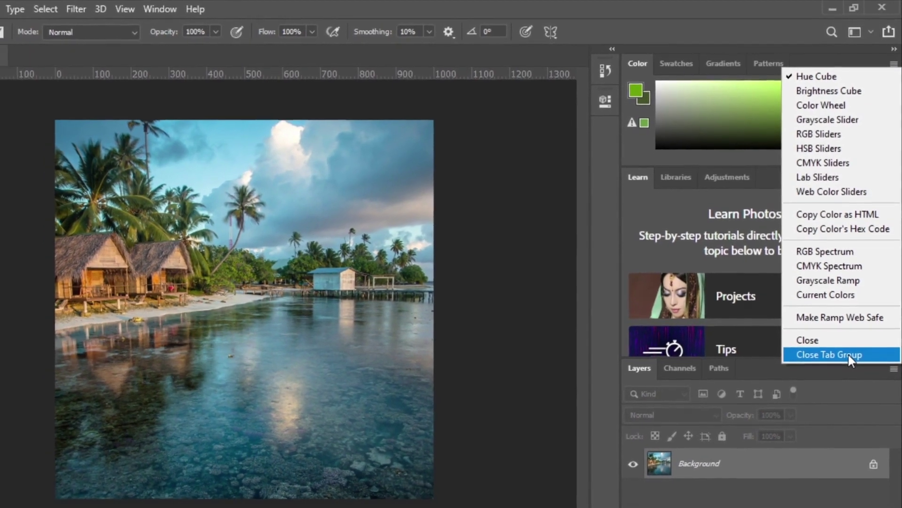
pyautogui.click(848, 358)
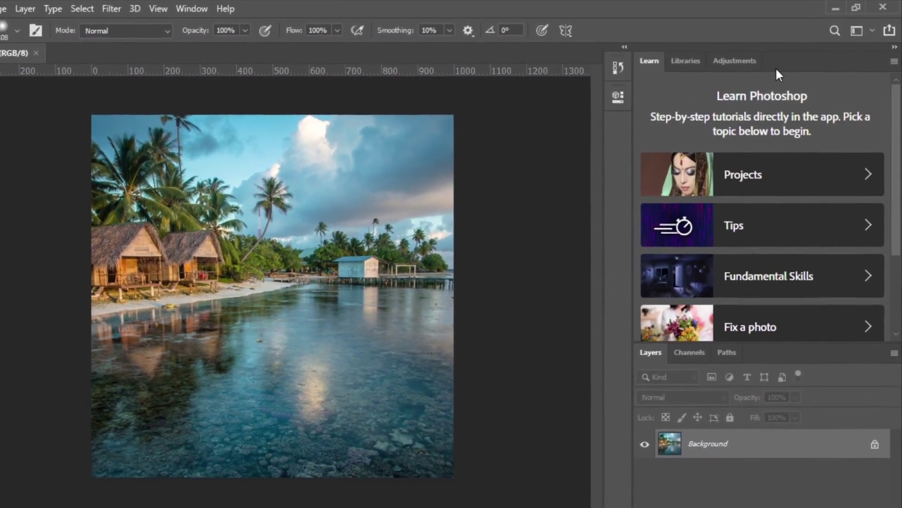
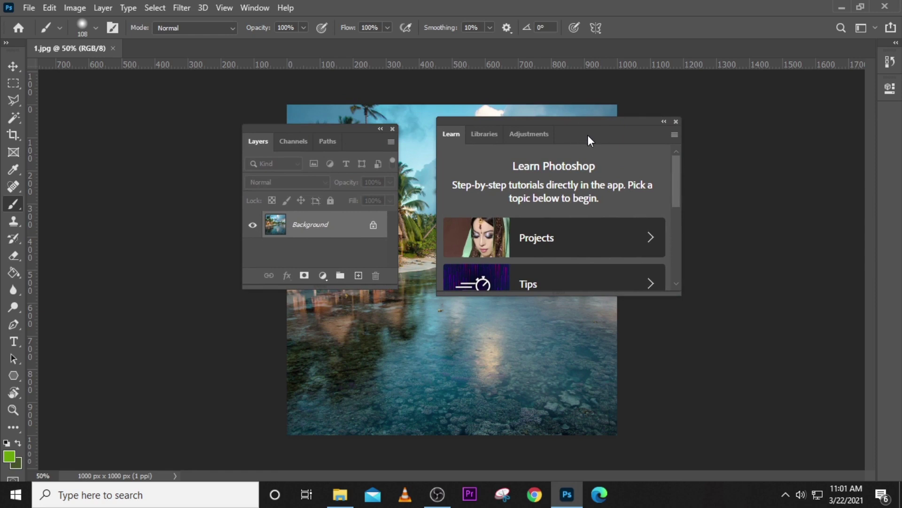
# Step: Dock the floating Learn and Layers panel groups along the workspace's right edge, stacking the Learn group above the Layers group
pyautogui.moveTo(588, 134); pyautogui.dragTo(901, 148)
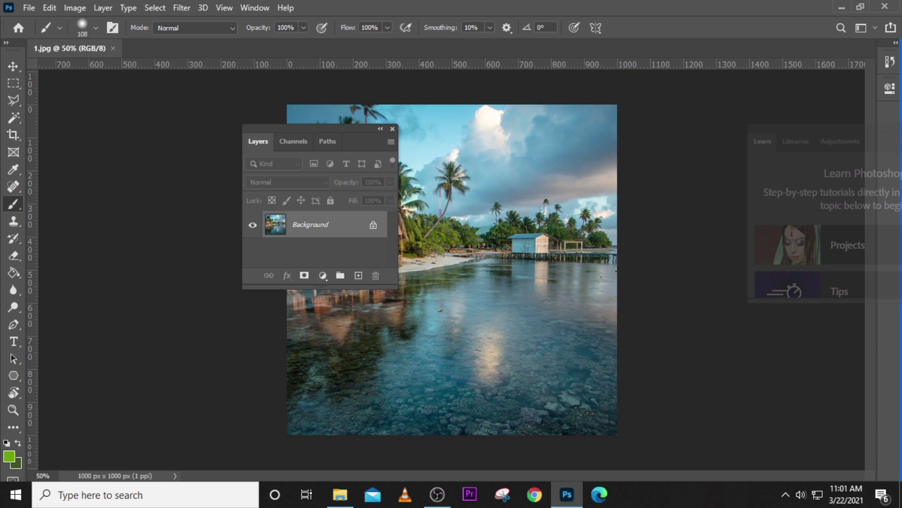
pyautogui.moveTo(901, 148); pyautogui.dragTo(901, 148)
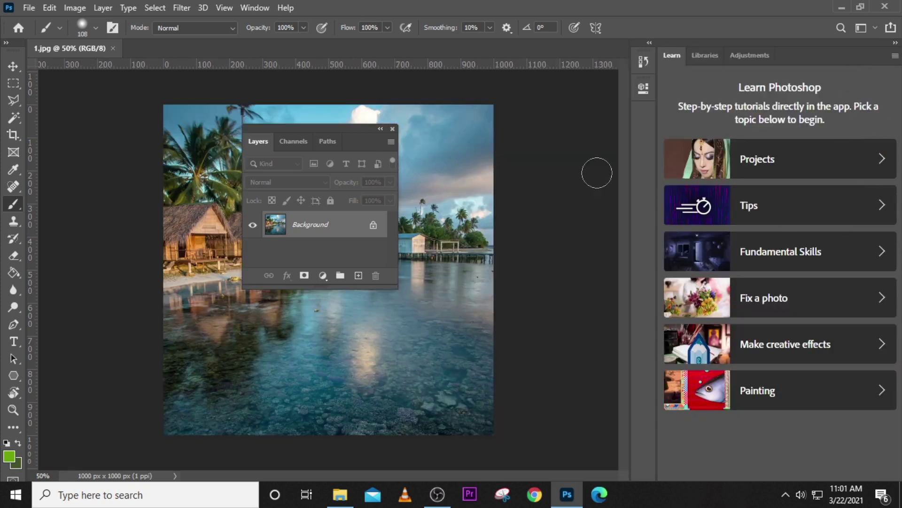
pyautogui.moveTo(362, 148); pyautogui.dragTo(901, 149)
pyautogui.moveTo(672, 58); pyautogui.dragTo(846, 52)
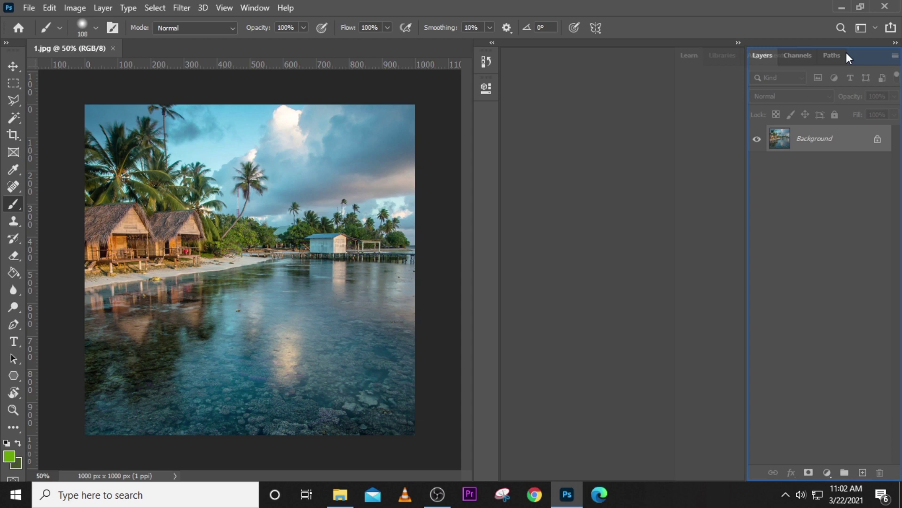
pyautogui.moveTo(846, 52); pyautogui.dragTo(846, 46)
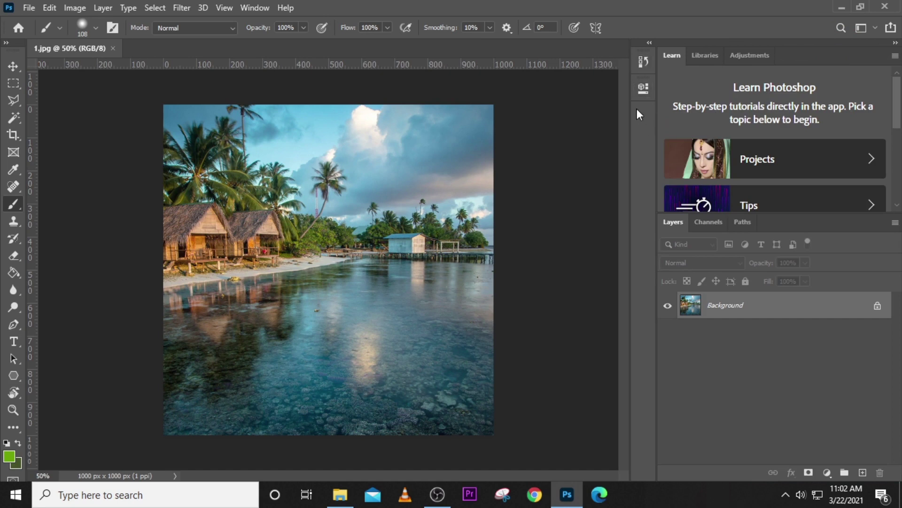
# Step: Expand the History panel from its docked icon, stretch it to several times its height, and collapse it again
pyautogui.click(643, 62)
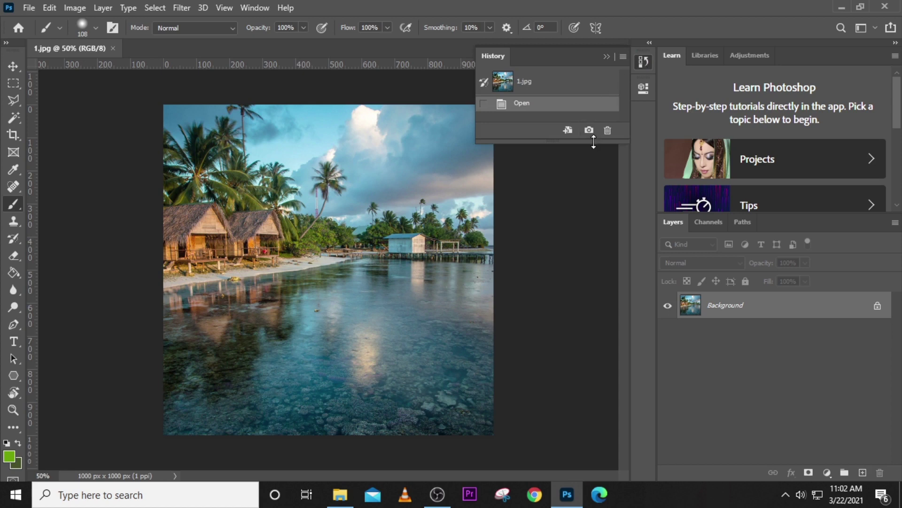
pyautogui.moveTo(594, 142); pyautogui.dragTo(593, 159)
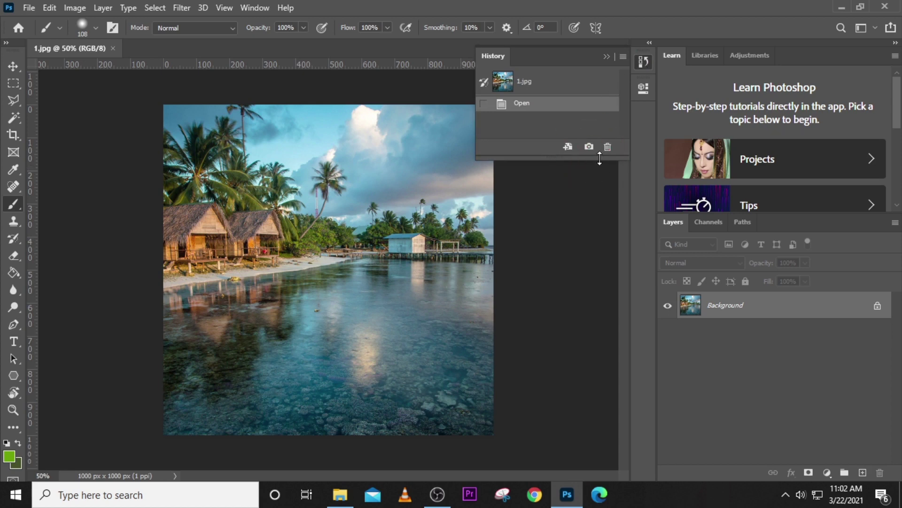
pyautogui.moveTo(600, 158); pyautogui.dragTo(603, 353)
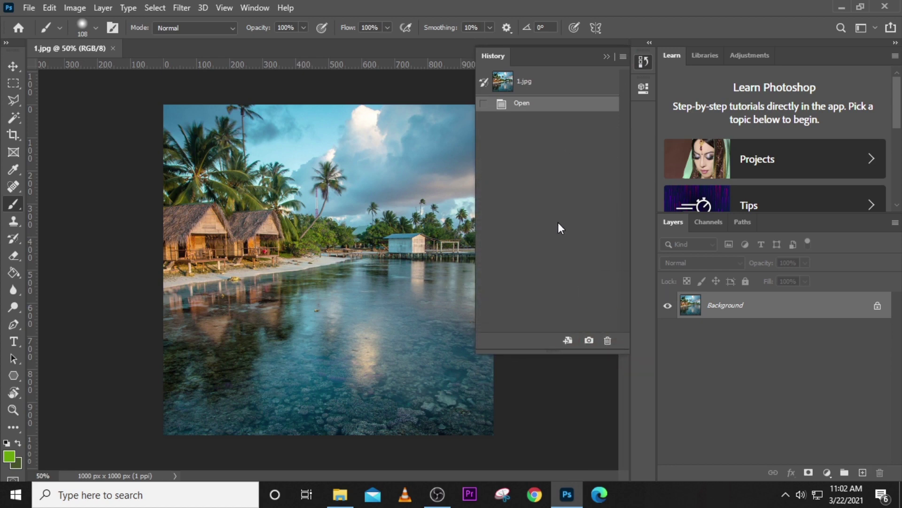
pyautogui.click(643, 60)
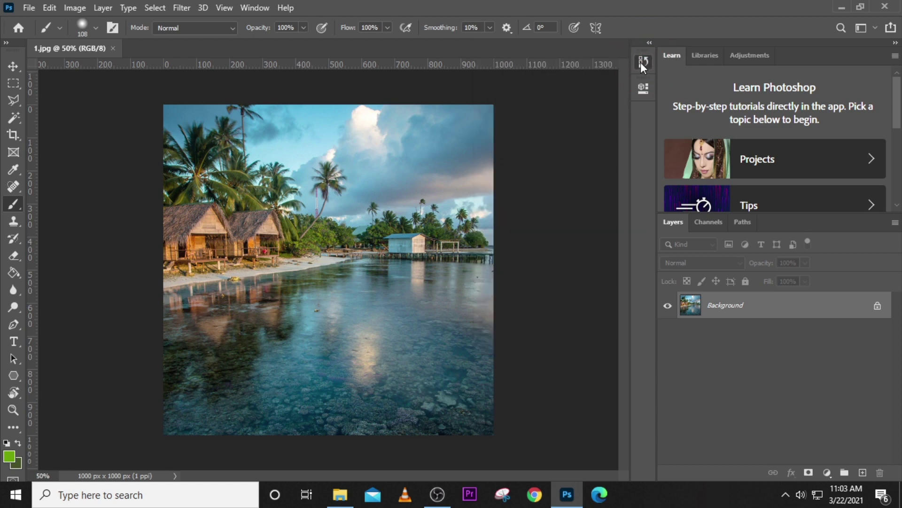
pyautogui.click(641, 62)
pyautogui.click(641, 62)
# Step: Expand the Properties panel to view the document's canvas settings and collapse it back to its icon
pyautogui.click(639, 89)
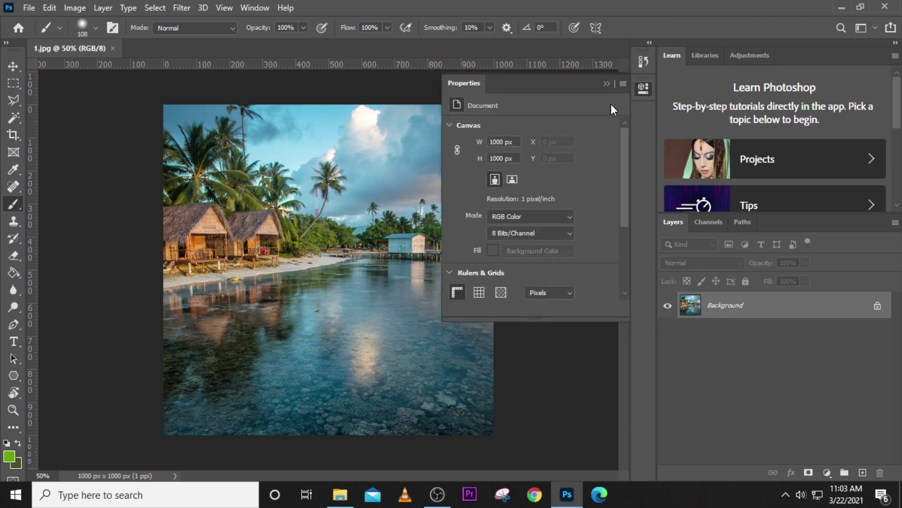
pyautogui.click(642, 90)
pyautogui.click(642, 89)
pyautogui.click(642, 90)
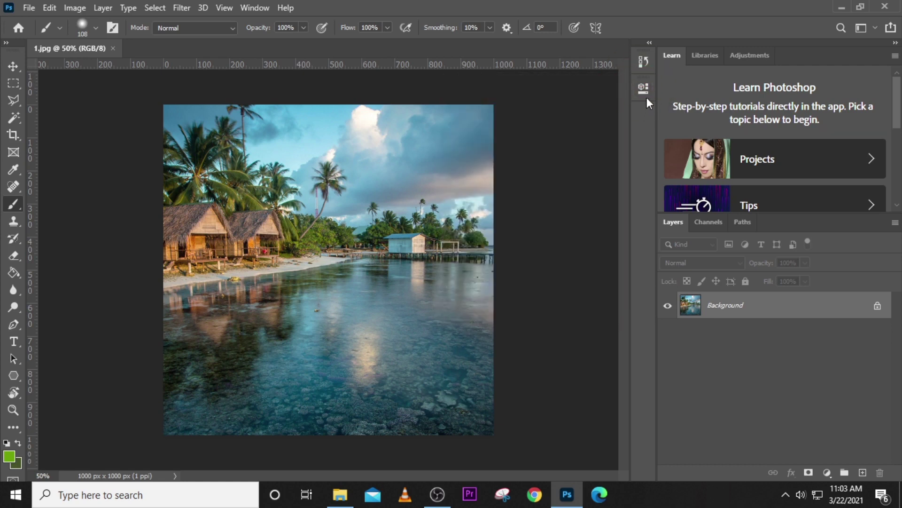
# Step: Pull the Properties panel icon out of the dock to float over the image, expand it and collapse it again
pyautogui.moveTo(644, 92); pyautogui.dragTo(348, 109)
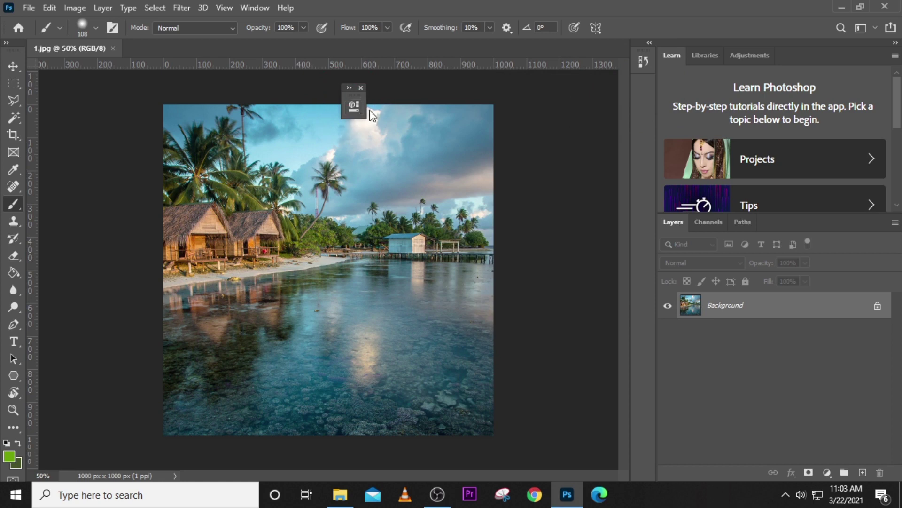
pyautogui.click(353, 106)
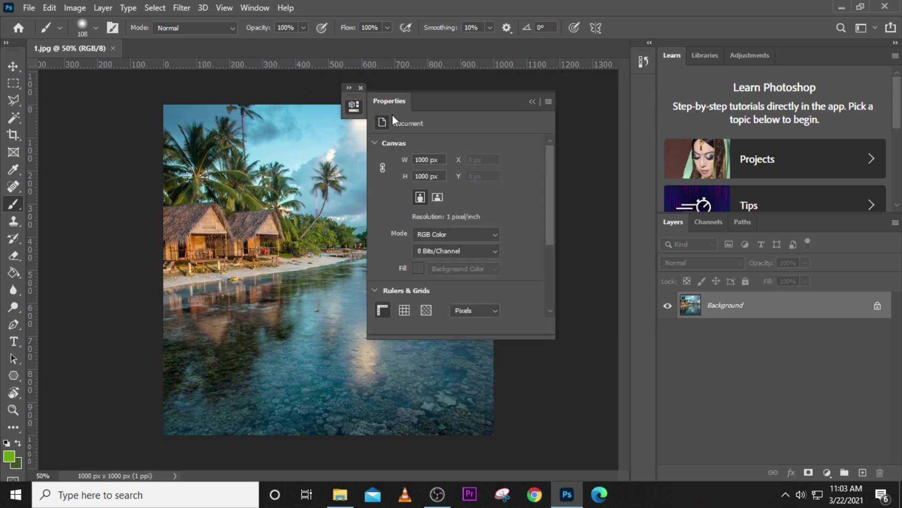
pyautogui.click(354, 107)
pyautogui.click(354, 107)
# Step: Float the History panel icon over the canvas, reposition it and the Properties icon, and dock History beside the Learn group again
pyautogui.click(645, 63)
pyautogui.moveTo(644, 63); pyautogui.dragTo(220, 149)
pyautogui.click(354, 106)
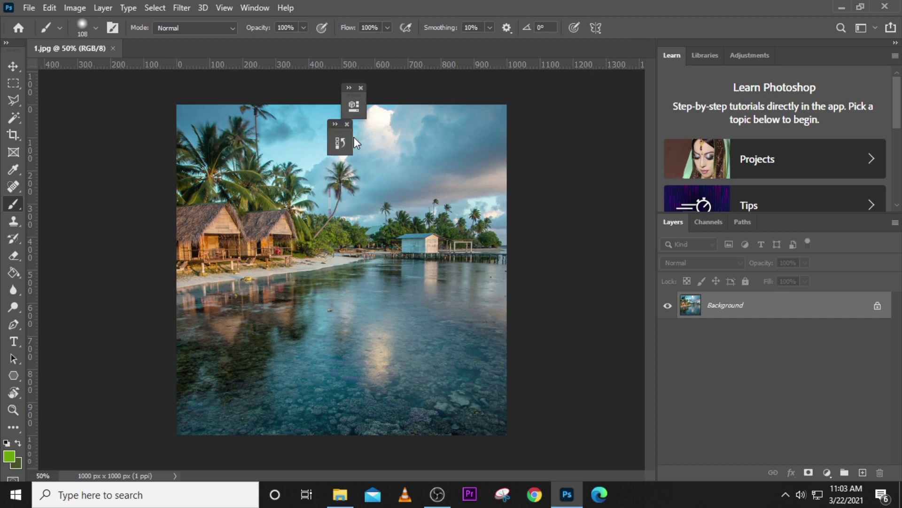
pyautogui.moveTo(551, 110); pyautogui.dragTo(555, 107)
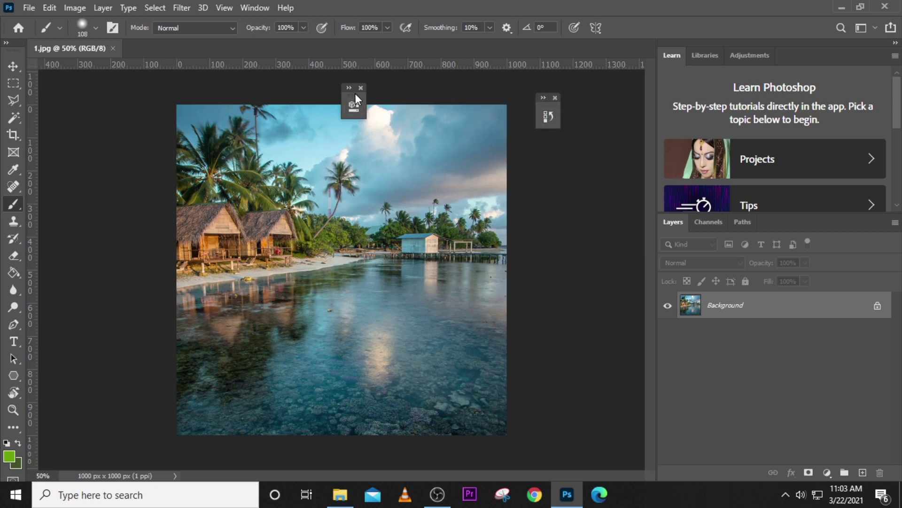
pyautogui.moveTo(544, 154); pyautogui.dragTo(548, 164)
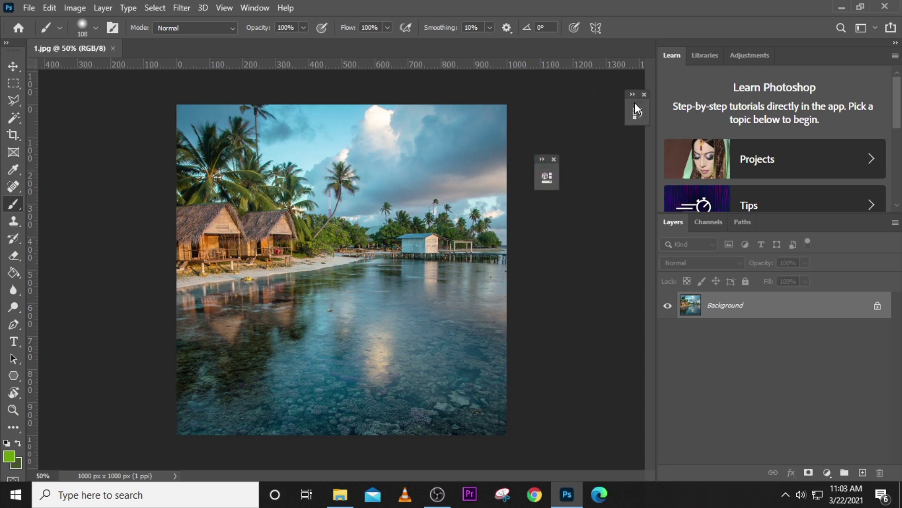
pyautogui.moveTo(634, 104); pyautogui.dragTo(648, 98)
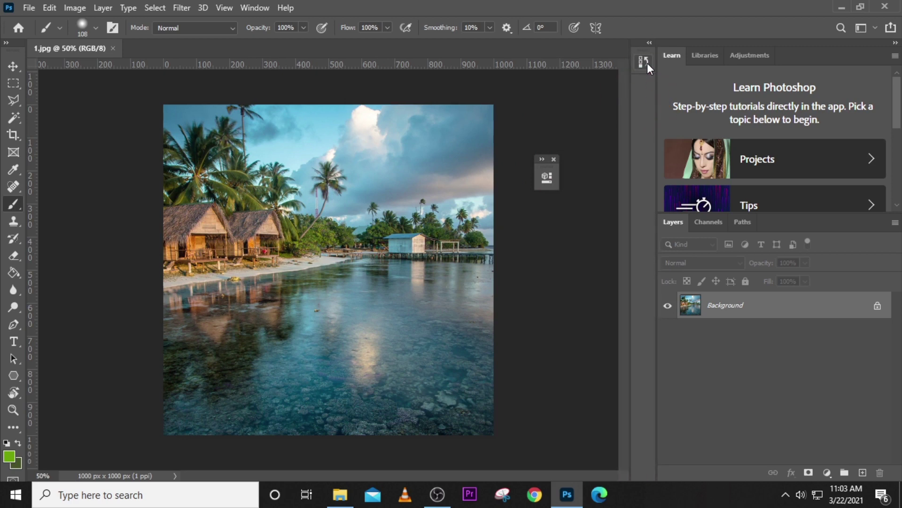
# Step: Dock the expanded Properties panel as its own column, float it again, and redock it as an icon below History
pyautogui.click(546, 179)
pyautogui.moveTo(431, 175); pyautogui.dragTo(655, 152)
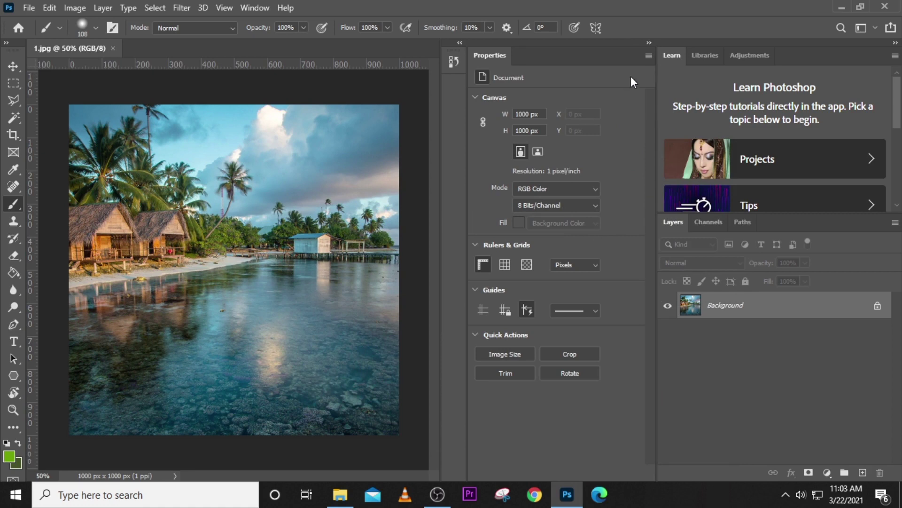
pyautogui.moveTo(622, 60); pyautogui.dragTo(360, 100)
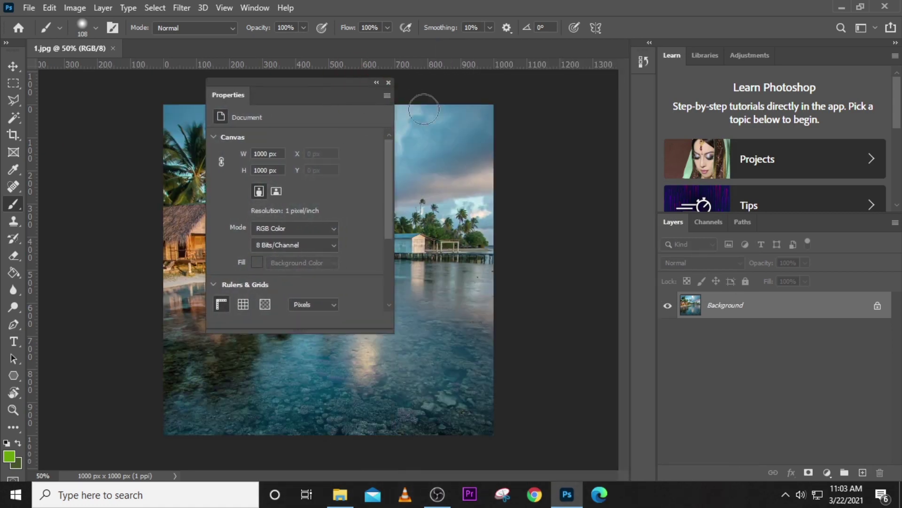
pyautogui.click(377, 84)
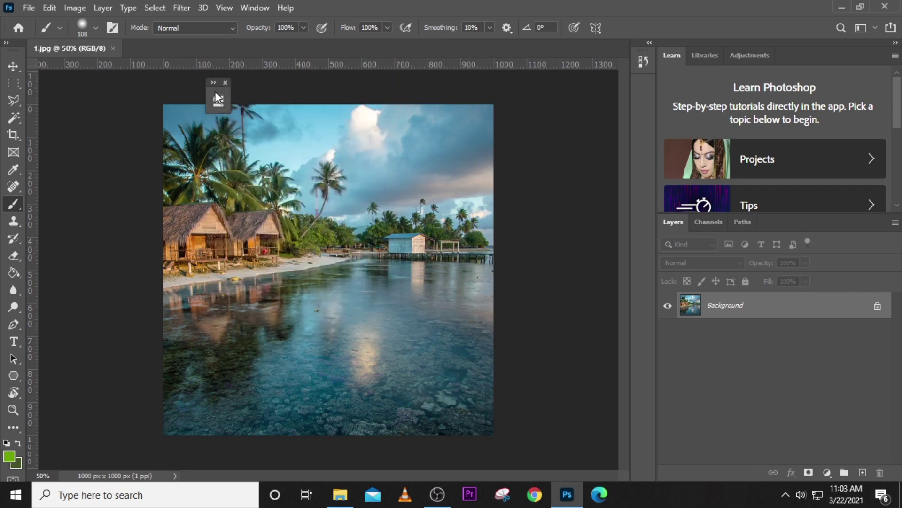
pyautogui.moveTo(641, 99); pyautogui.dragTo(644, 94)
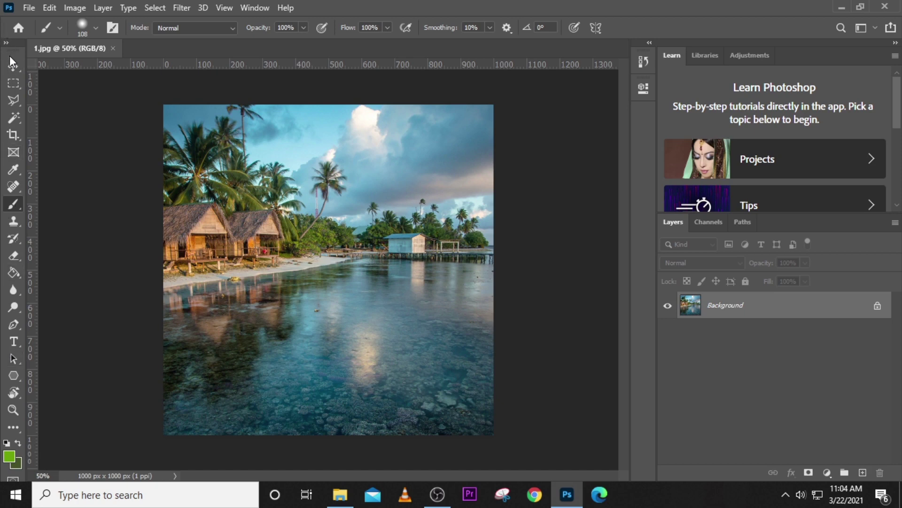
# Step: Move the toolbar beside the docked panel icons and back to its original side, and float and redock the 1.jpg document window
pyautogui.moveTo(10, 54)
pyautogui.mouseDown()
pyautogui.moveTo(200, 130)
pyautogui.moveTo(571, 107)
pyautogui.moveTo(619, 79)
pyautogui.mouseUp()
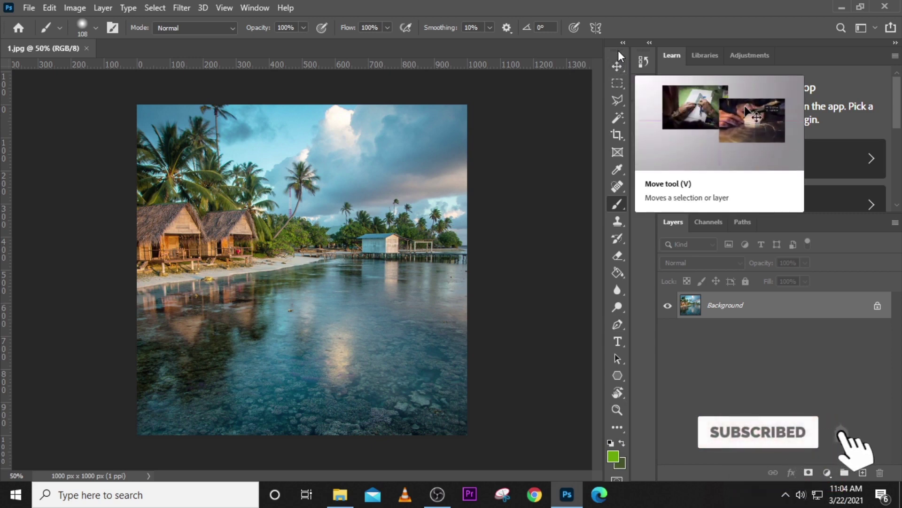
pyautogui.moveTo(619, 55); pyautogui.dragTo(10, 75)
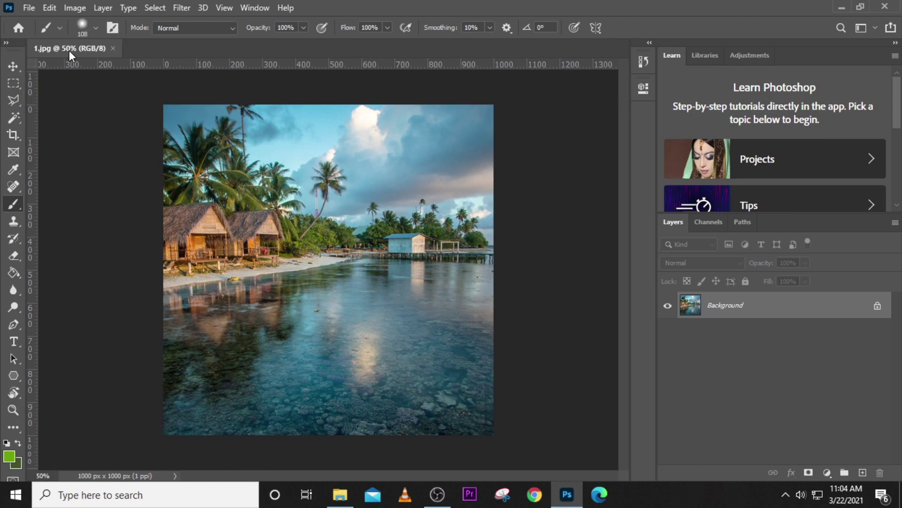
pyautogui.moveTo(69, 51); pyautogui.dragTo(112, 95)
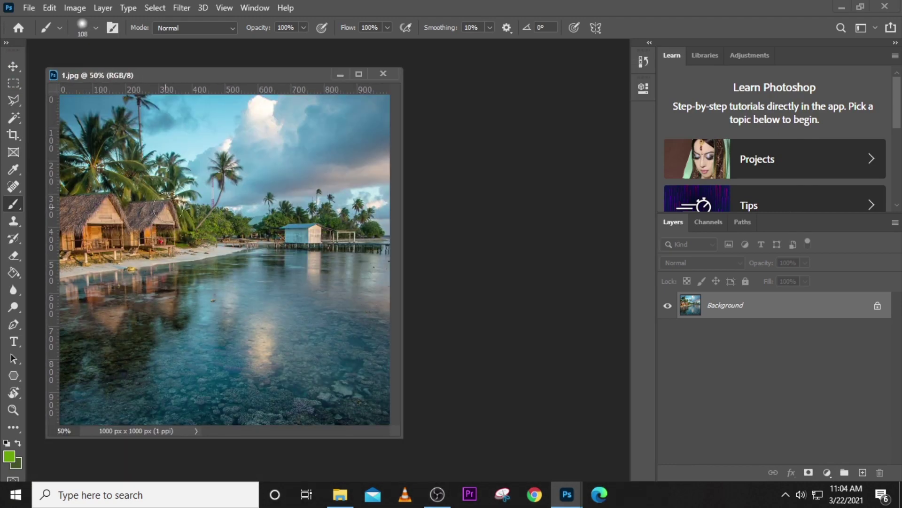
pyautogui.moveTo(177, 80); pyautogui.dragTo(288, 44)
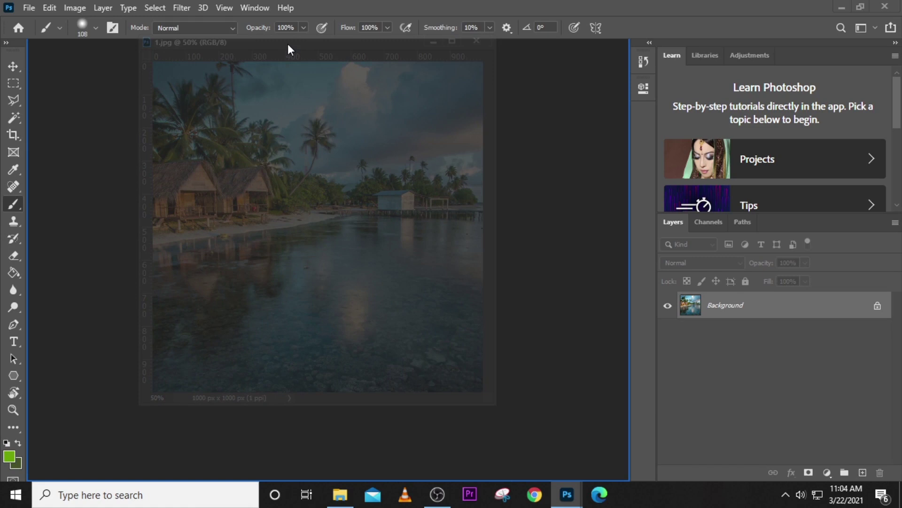
pyautogui.moveTo(288, 44); pyautogui.dragTo(287, 44)
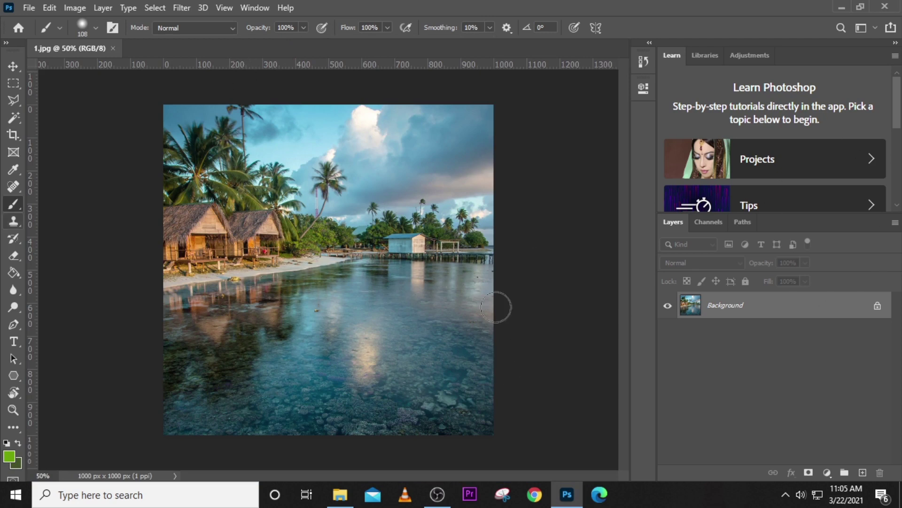
# Step: Detach the 1.jpg document into a floating window and shrink it to a narrower, shorter size
pyautogui.moveTo(75, 49); pyautogui.dragTo(244, 108)
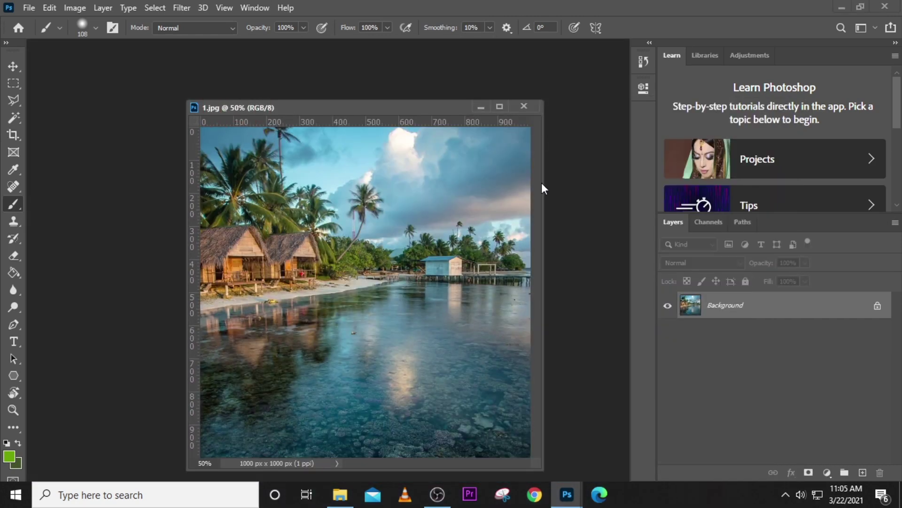
pyautogui.moveTo(542, 188); pyautogui.dragTo(316, 157)
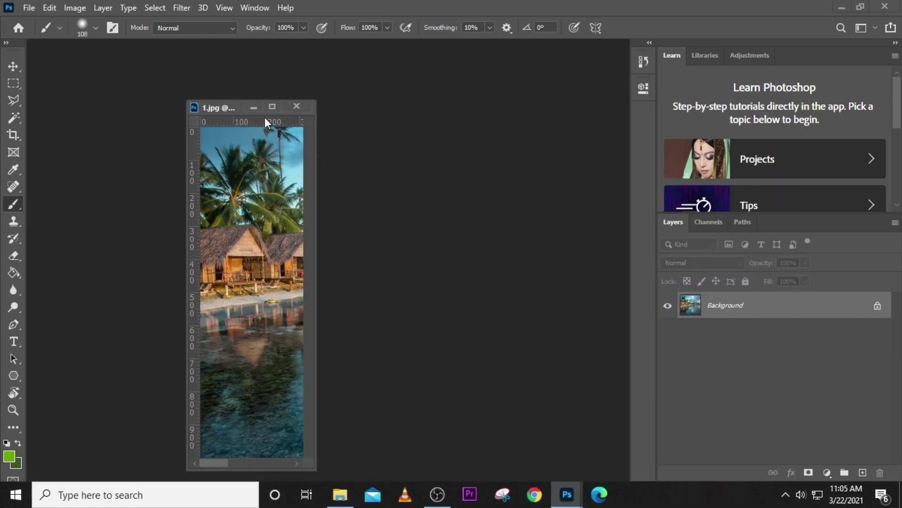
pyautogui.moveTo(231, 97); pyautogui.dragTo(237, 132)
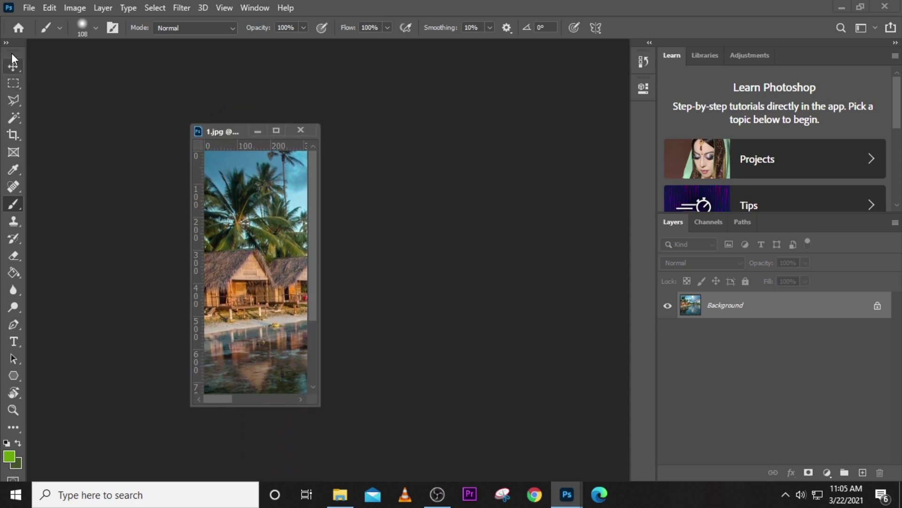
# Step: Undock the toolbar, the Learn panel group and the Layers panel group so they float around the 1.jpg window
pyautogui.moveTo(11, 54); pyautogui.dragTo(89, 64)
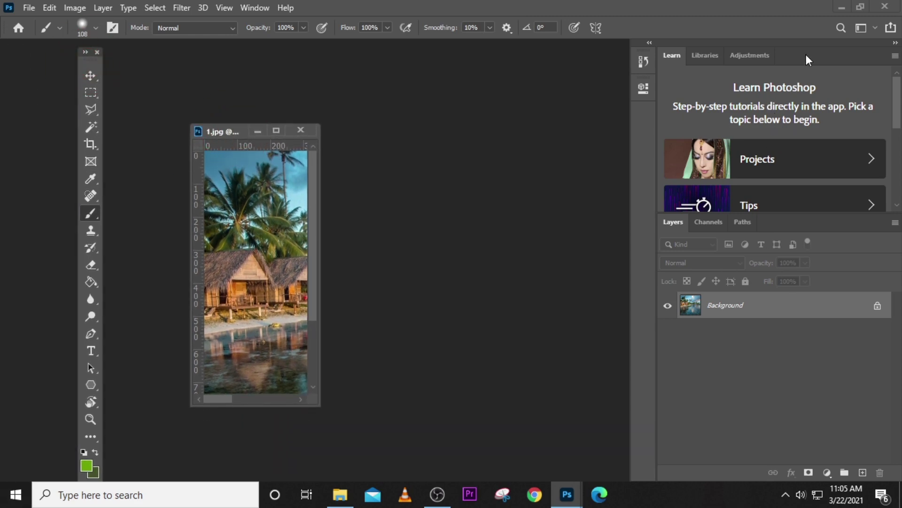
pyautogui.moveTo(807, 60); pyautogui.dragTo(507, 98)
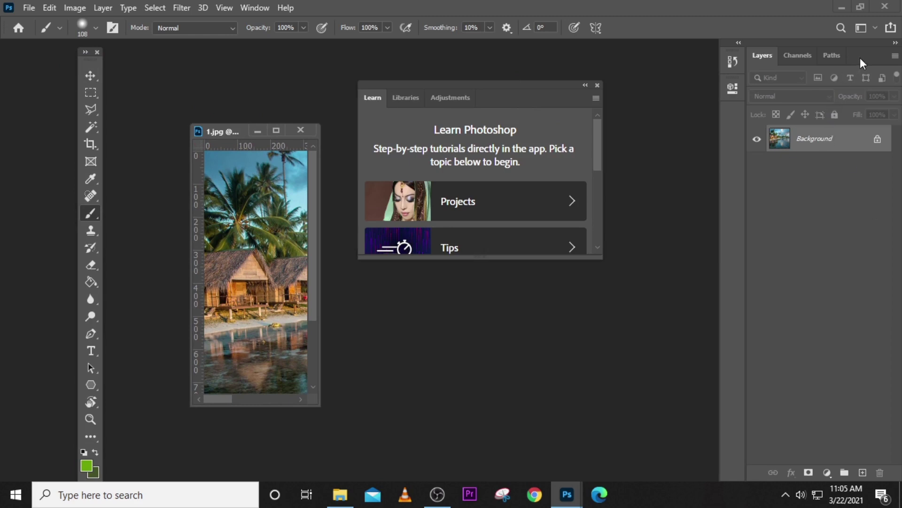
pyautogui.moveTo(863, 63); pyautogui.dragTo(465, 311)
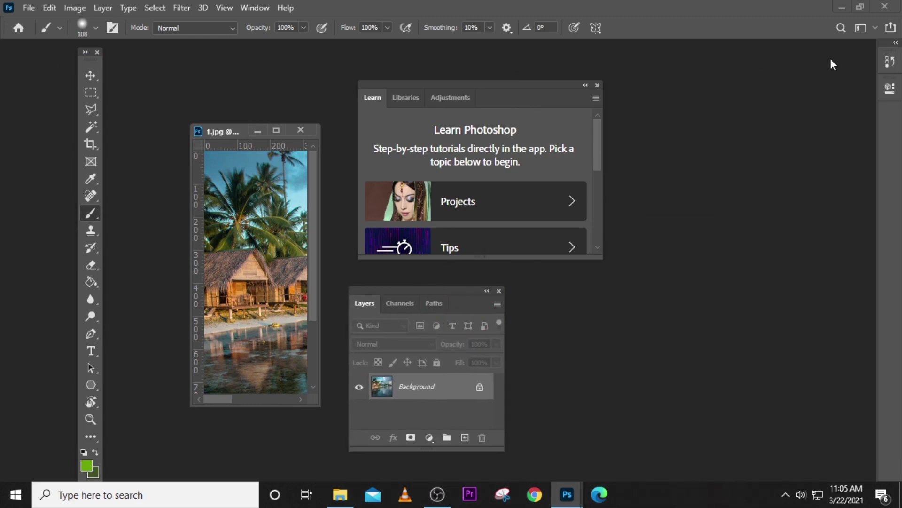
# Step: Undock the History and Properties panels, floating History beside the Learn group and Properties on the other side of the 1.jpg window
pyautogui.click(889, 62)
pyautogui.moveTo(832, 77); pyautogui.dragTo(735, 102)
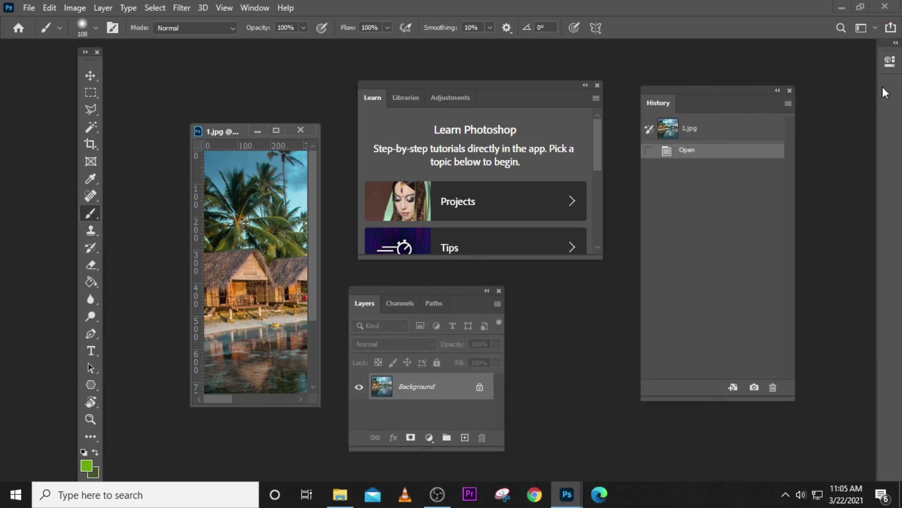
pyautogui.click(890, 62)
pyautogui.moveTo(821, 57); pyautogui.dragTo(103, 64)
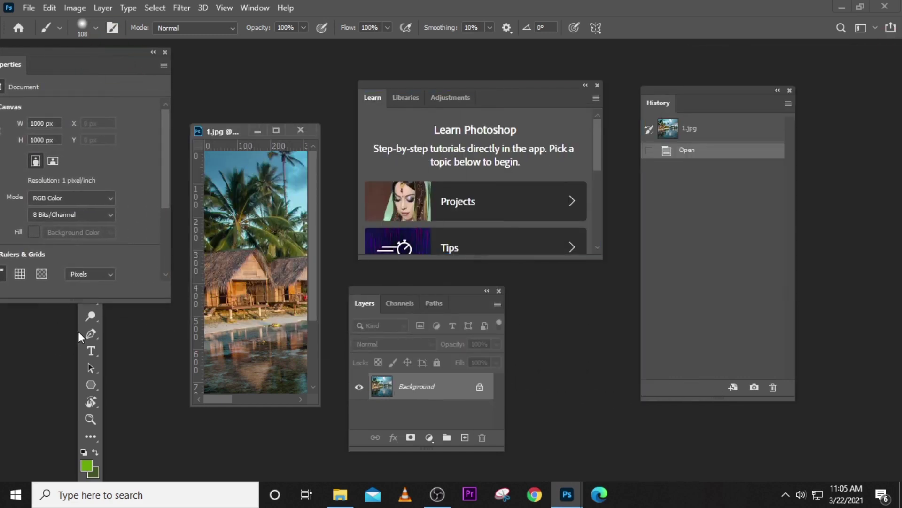
# Step: Bring the floating toolbar in front of the Properties panel and move it to the far side of the History panel
pyautogui.click(79, 330)
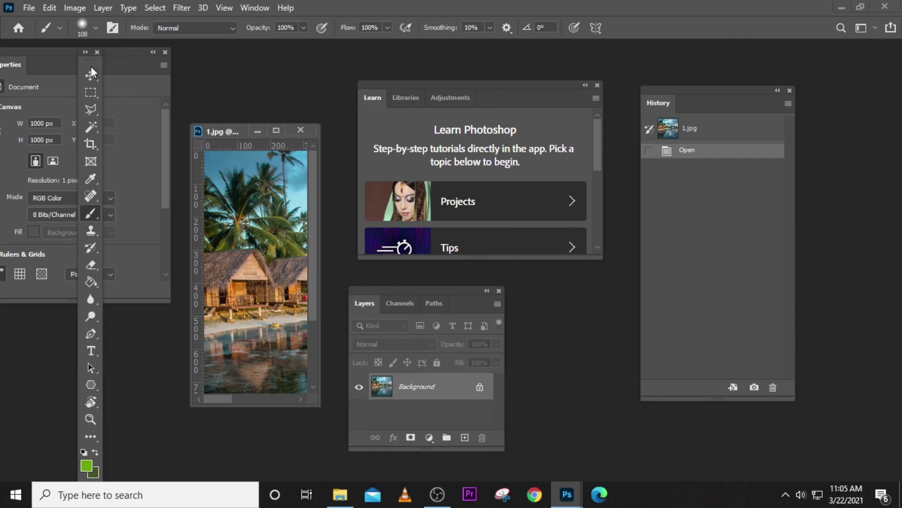
pyautogui.moveTo(90, 59); pyautogui.dragTo(851, 108)
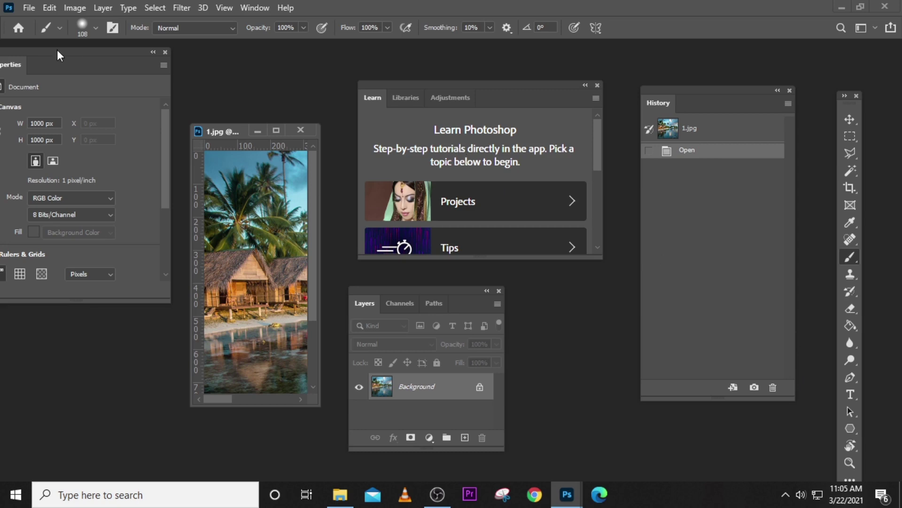
# Step: Reset the Essentials workspace to its default layout and dock the floating 1.jpg window back as a document tab
pyautogui.moveTo(74, 64); pyautogui.dragTo(92, 67)
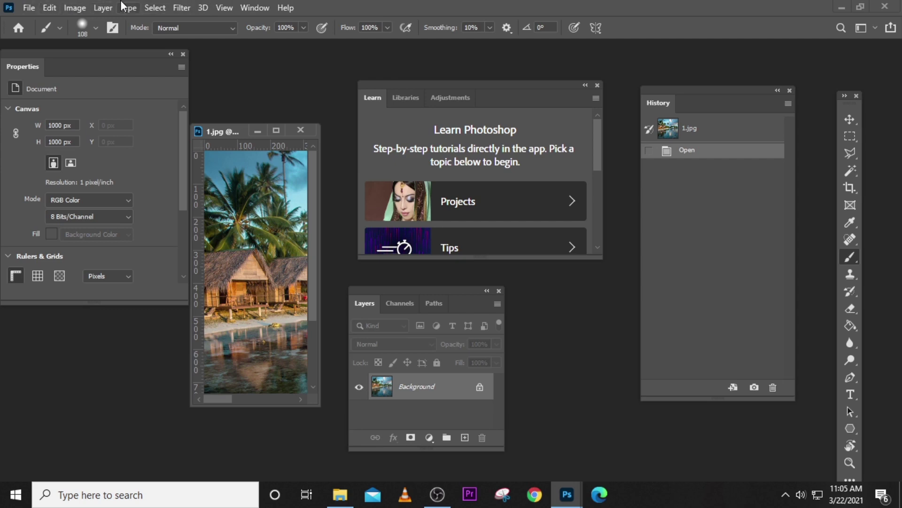
pyautogui.click(254, 8)
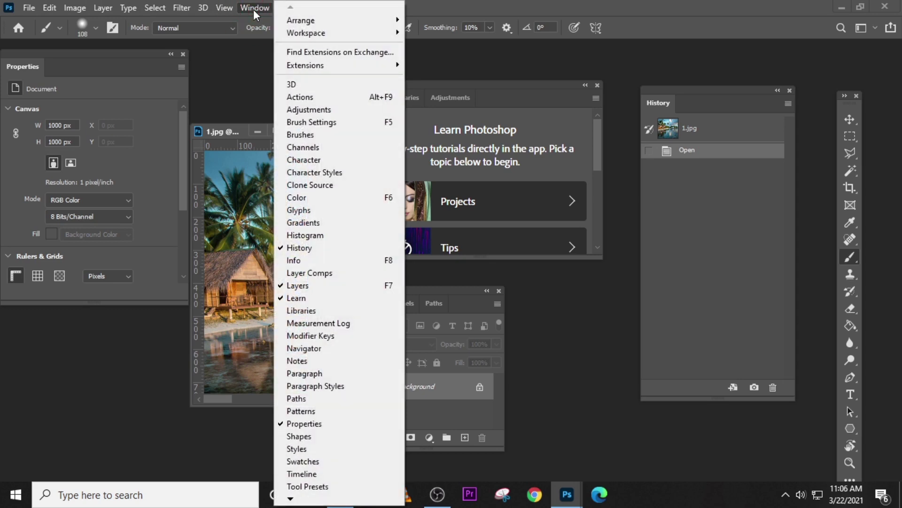
pyautogui.moveTo(298, 34)
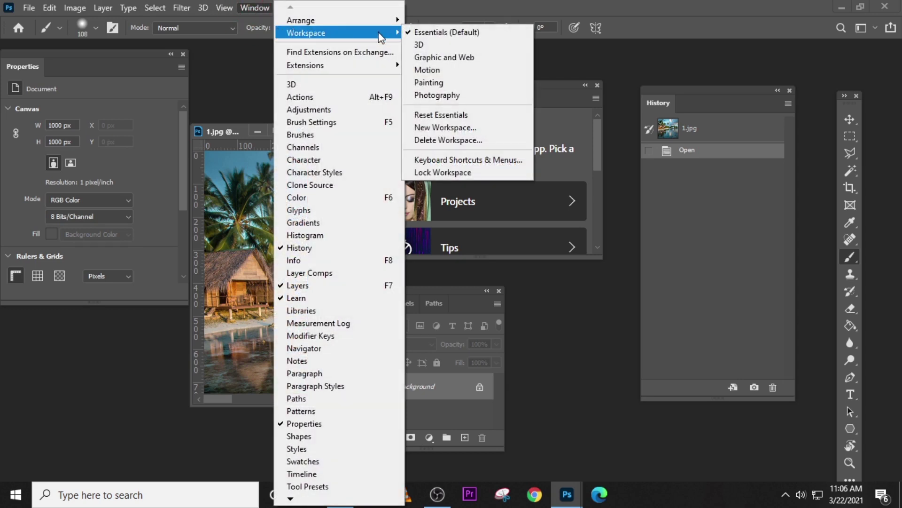
pyautogui.click(441, 115)
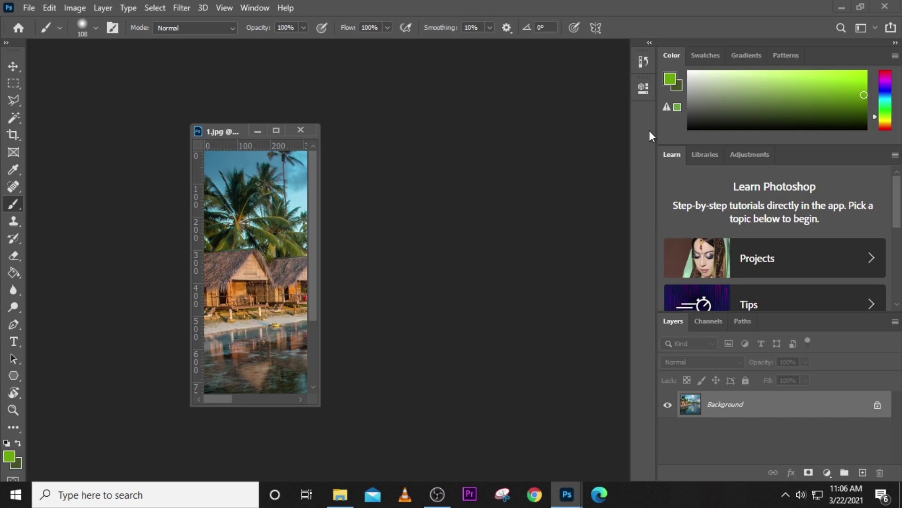
pyautogui.moveTo(227, 130); pyautogui.dragTo(232, 44)
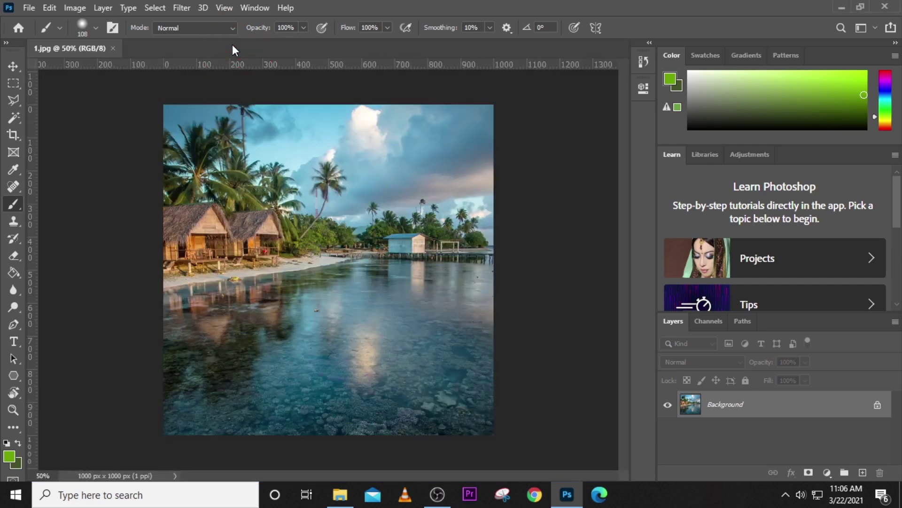
pyautogui.moveTo(86, 50)
pyautogui.mouseDown()
pyautogui.moveTo(191, 133)
pyautogui.moveTo(173, 121)
pyautogui.moveTo(178, 46)
pyautogui.mouseUp()
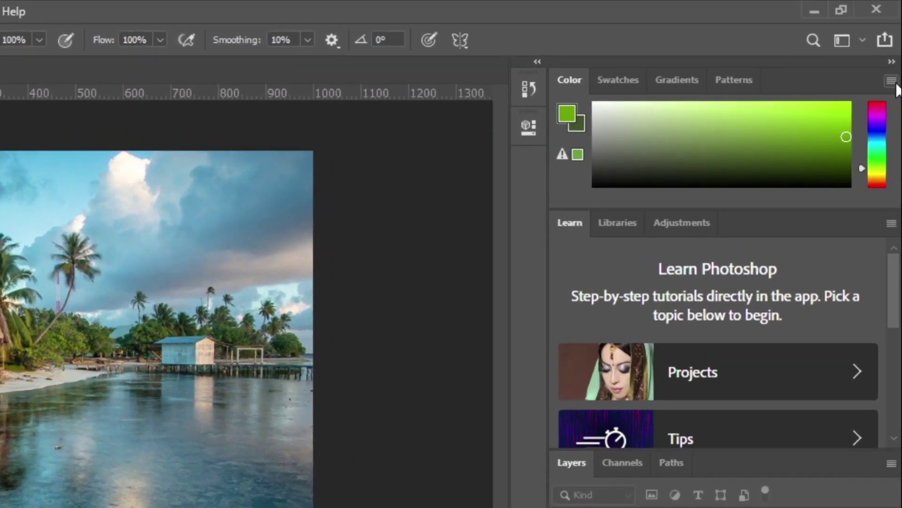
# Step: Close the Color tab group and the Learn tab group, leaving only the Layers group in the main panel column
pyautogui.click(894, 84)
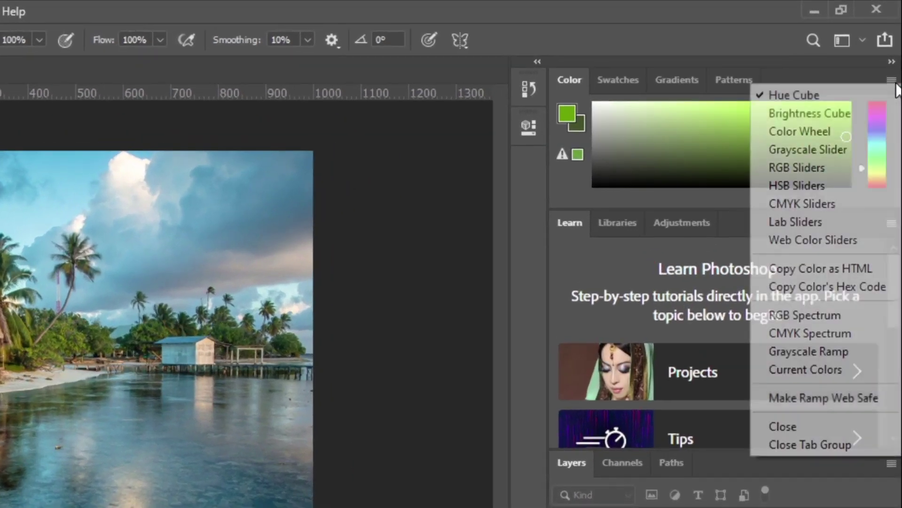
pyautogui.click(860, 81)
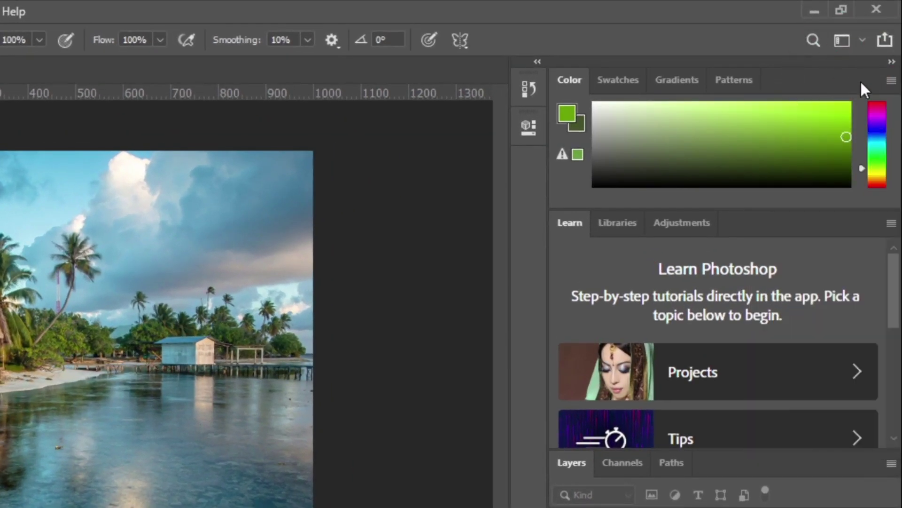
pyautogui.click(891, 80)
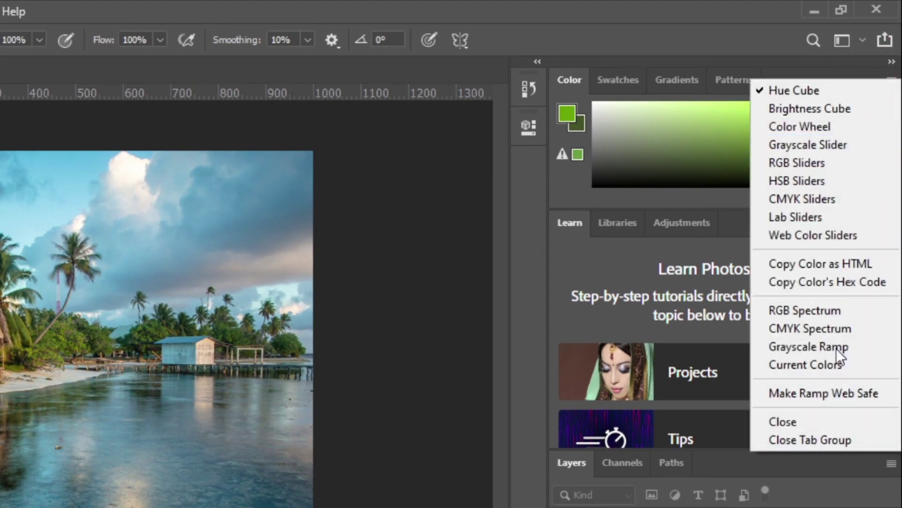
pyautogui.click(830, 438)
pyautogui.click(893, 81)
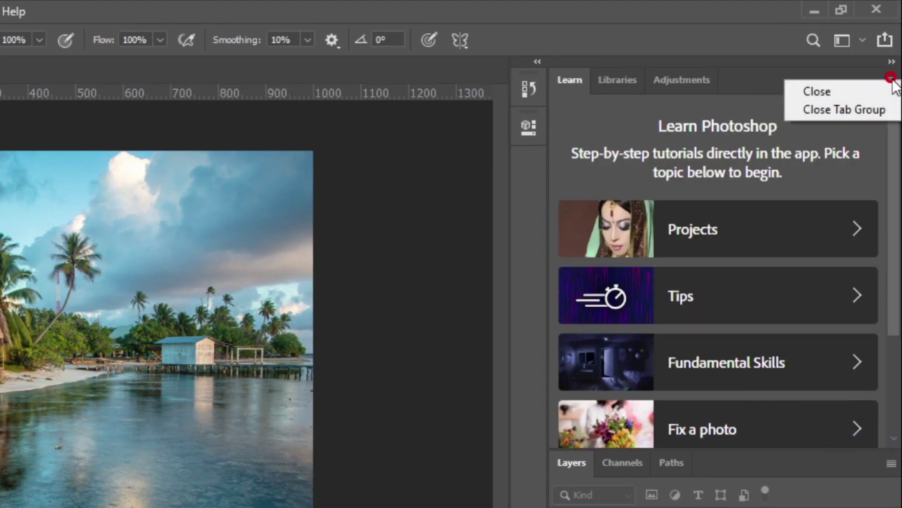
pyautogui.click(868, 109)
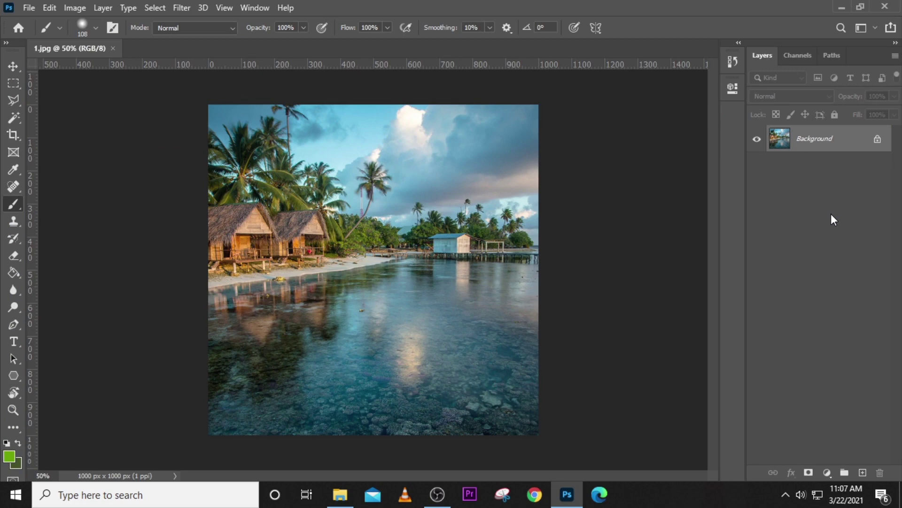
# Step: Open image 2 from the SOURCE FILES folder in File Explorer as a separate document tab beside 1.jpg in Photoshop
pyautogui.click(340, 494)
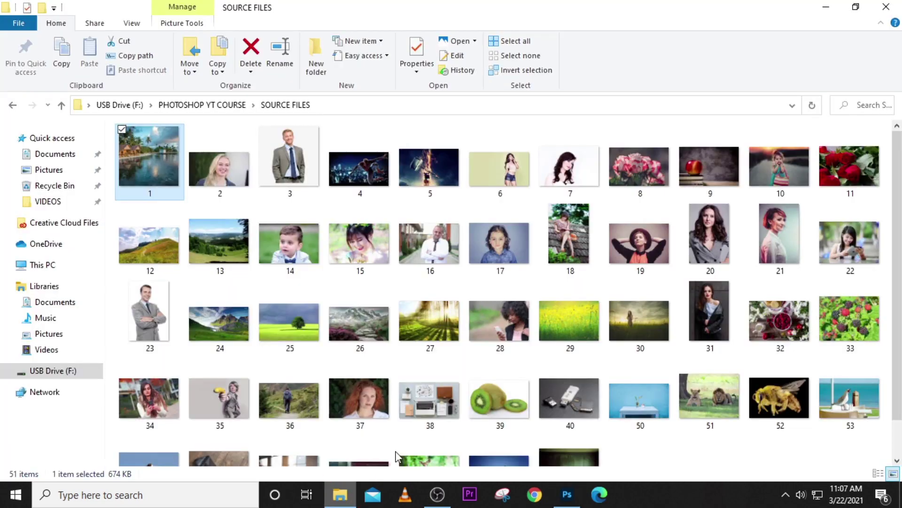
pyautogui.click(225, 181)
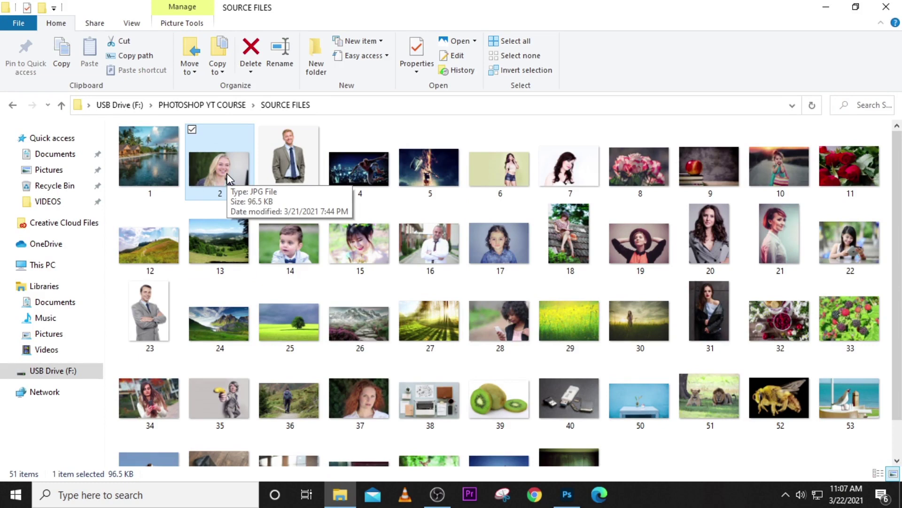
pyautogui.moveTo(228, 165); pyautogui.dragTo(491, 413)
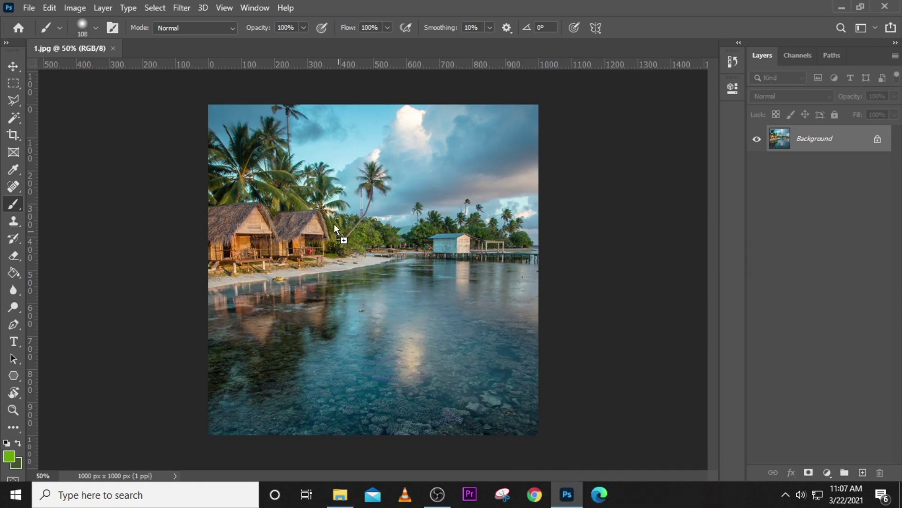
pyautogui.moveTo(184, 68); pyautogui.dragTo(165, 48)
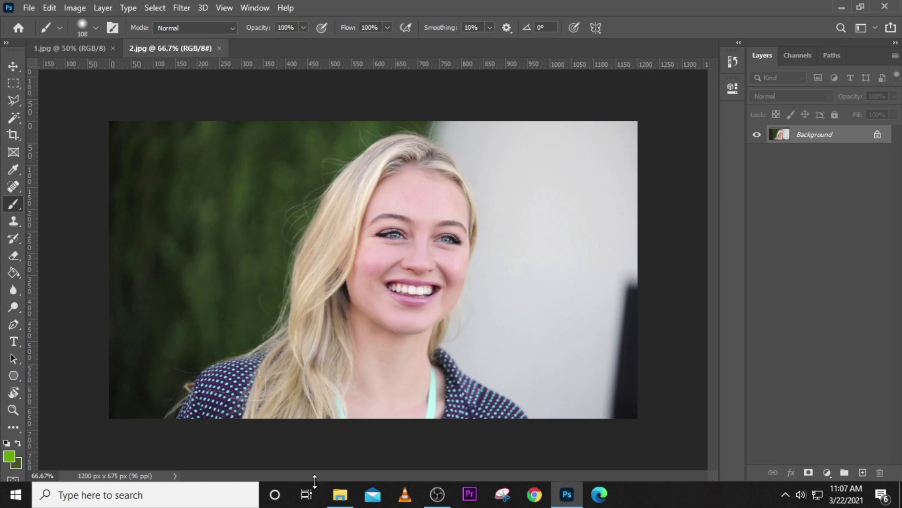
# Step: Bring image 4 from the SOURCE FILES folder in File Explorer into Photoshop as a third document tab beside 2.jpg
pyautogui.click(340, 493)
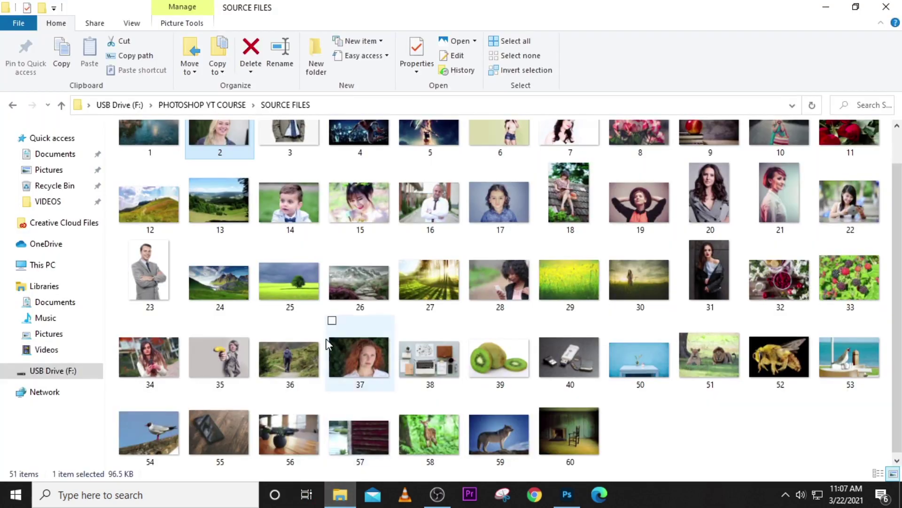
pyautogui.scroll(1, 333, 133)
pyautogui.click(339, 132)
pyautogui.moveTo(360, 172); pyautogui.dragTo(529, 430)
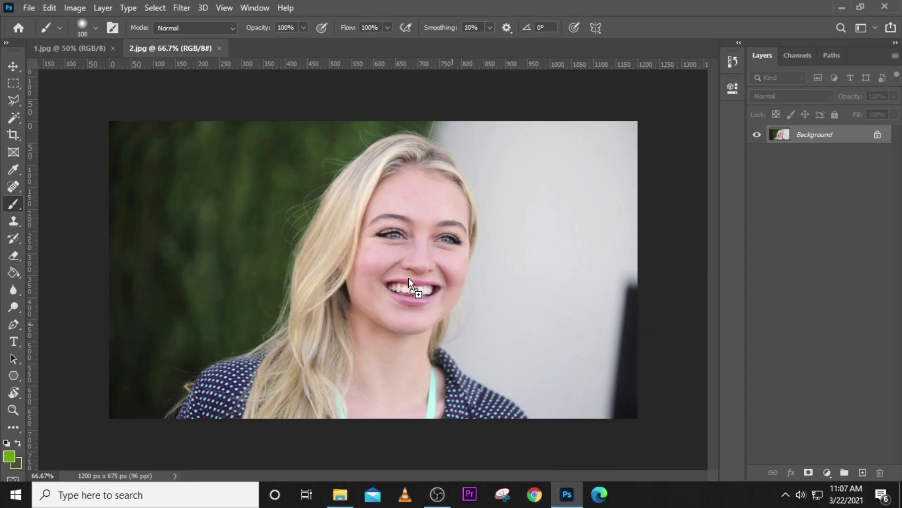
pyautogui.moveTo(408, 278); pyautogui.dragTo(314, 128)
pyautogui.moveTo(287, 73); pyautogui.dragTo(268, 47)
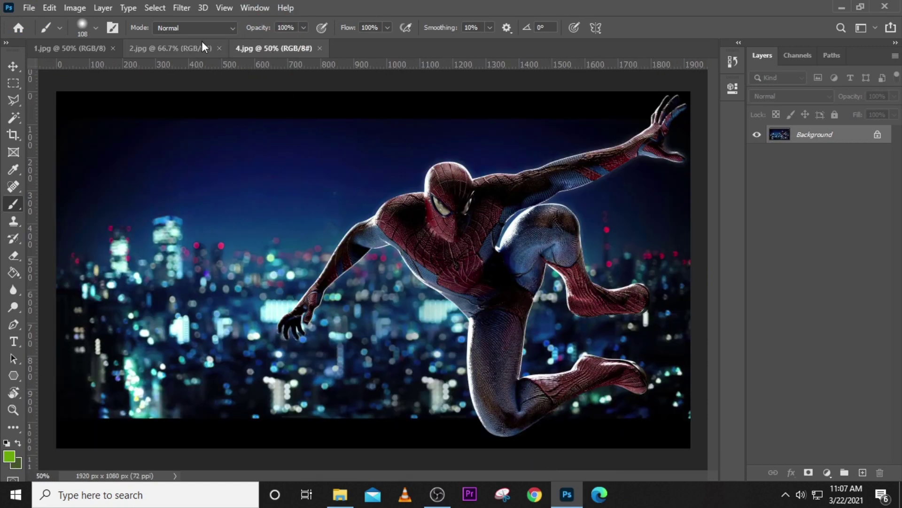
# Step: Switch between the open 1.jpg, 2.jpg and 4.jpg documents to view each image
pyautogui.click(181, 47)
pyautogui.click(86, 47)
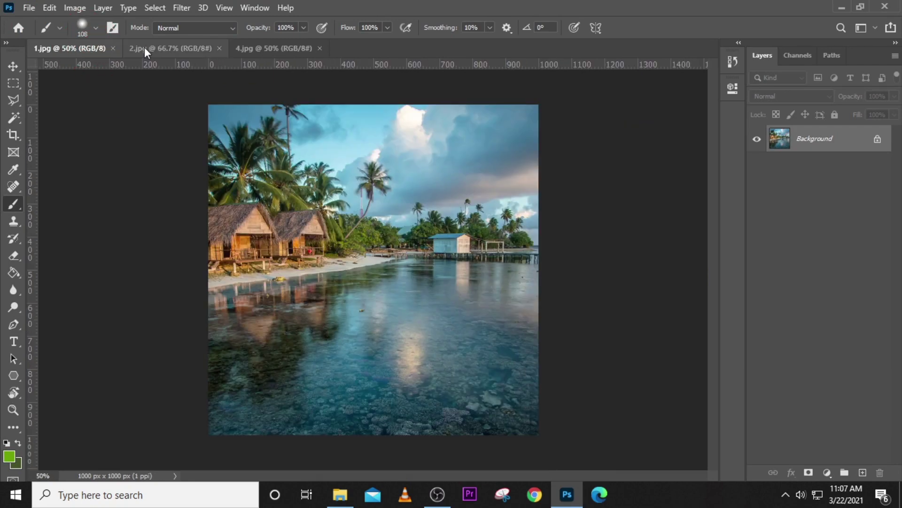
pyautogui.click(145, 47)
pyautogui.click(289, 49)
pyautogui.click(168, 47)
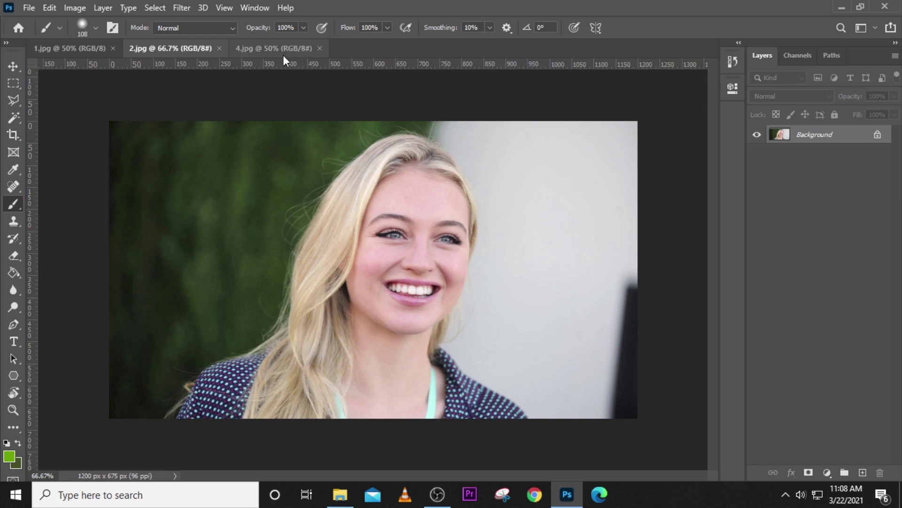
# Step: Close the 4.jpg and 2.jpg documents, keeping only 1.jpg open
pyautogui.click(264, 49)
pyautogui.hotkey('ctrl', 'w')
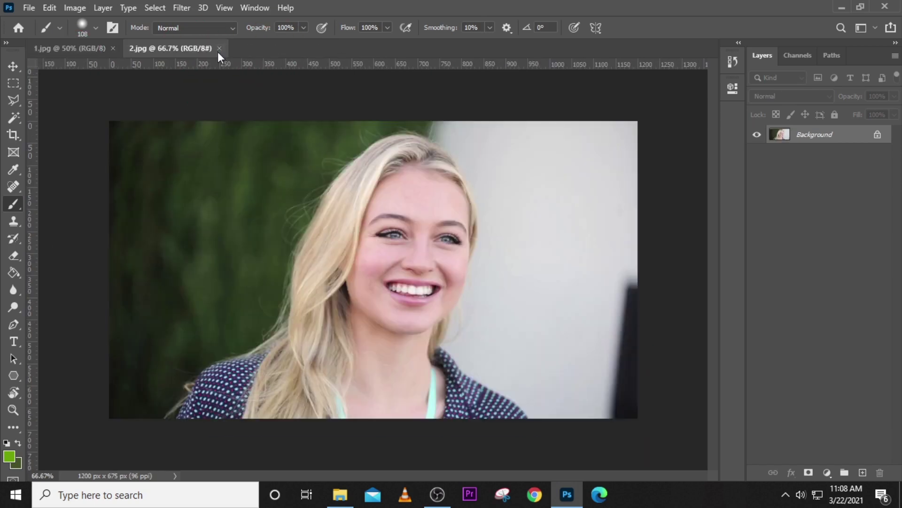
pyautogui.click(219, 49)
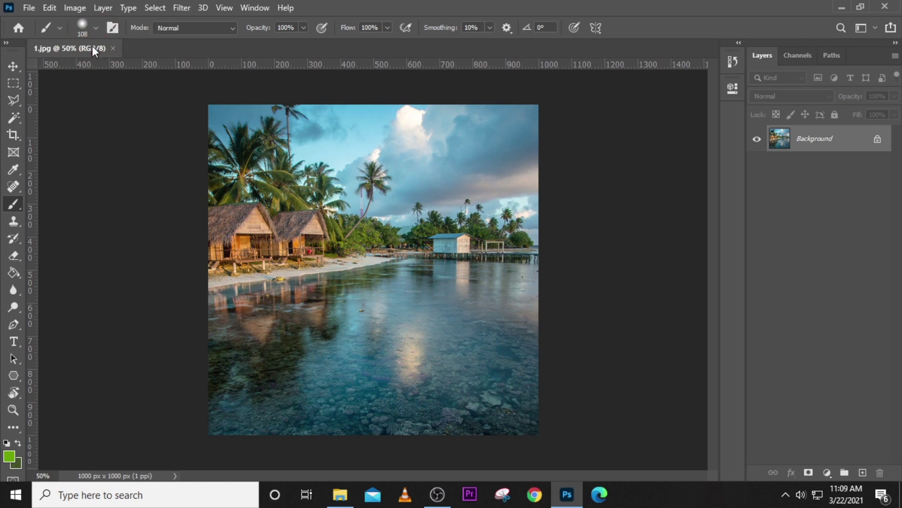
# Step: Place image 5 from the SOURCE FILES folder in File Explorer into the 1.jpg canvas as a new layer
pyautogui.click(340, 493)
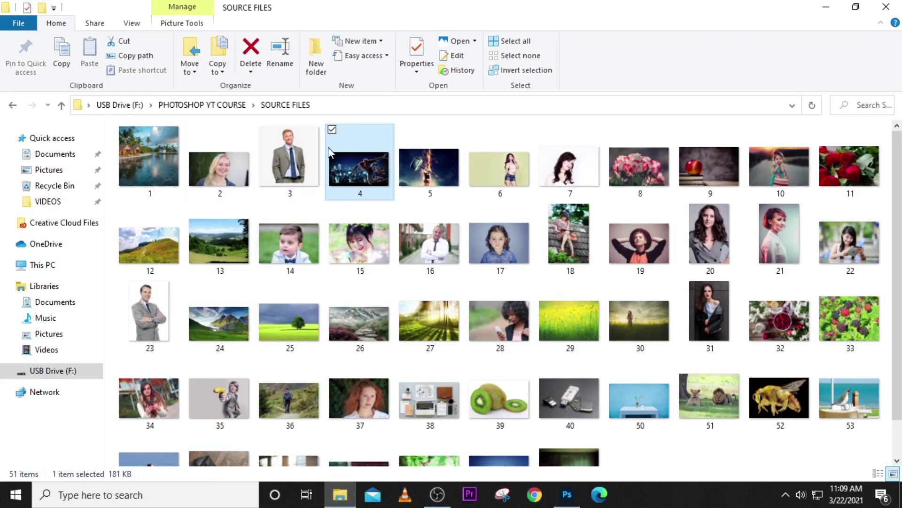
pyautogui.moveTo(439, 174); pyautogui.dragTo(438, 331)
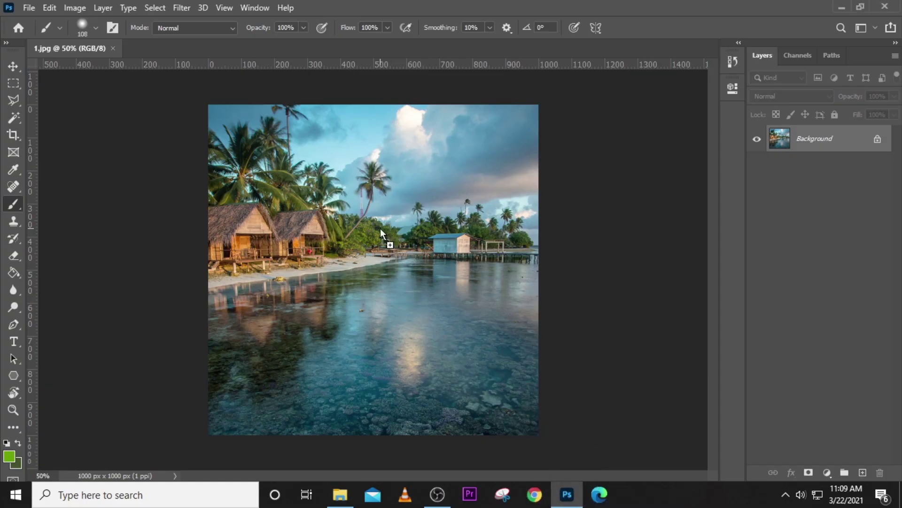
pyautogui.moveTo(381, 229); pyautogui.dragTo(381, 230)
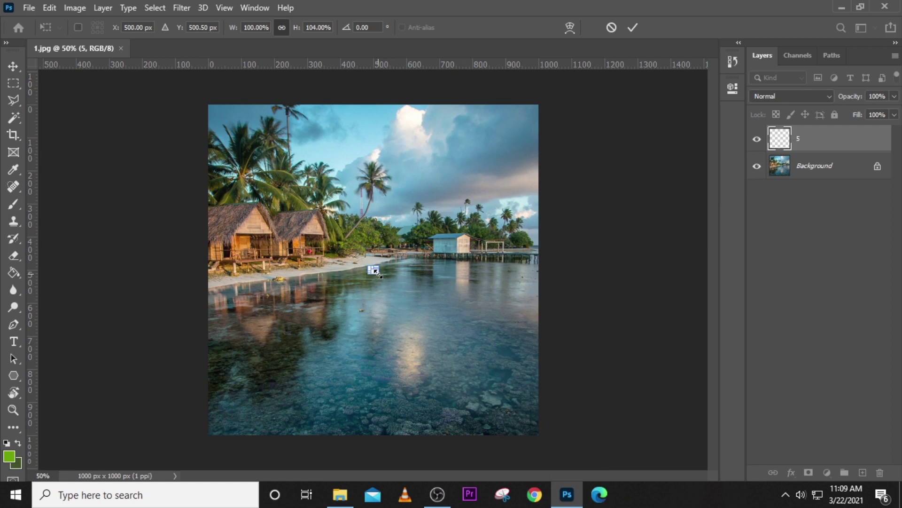
# Step: Enlarge the placed hammer image to span the canvas width, about 5054% wide, commit the transform and select its layer
pyautogui.moveTo(379, 274); pyautogui.dragTo(215, 142)
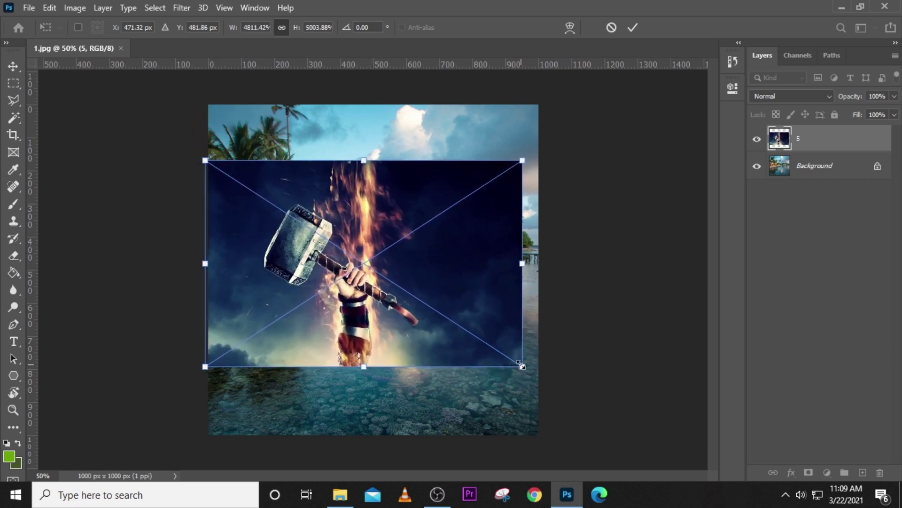
pyautogui.moveTo(522, 366); pyautogui.dragTo(538, 375)
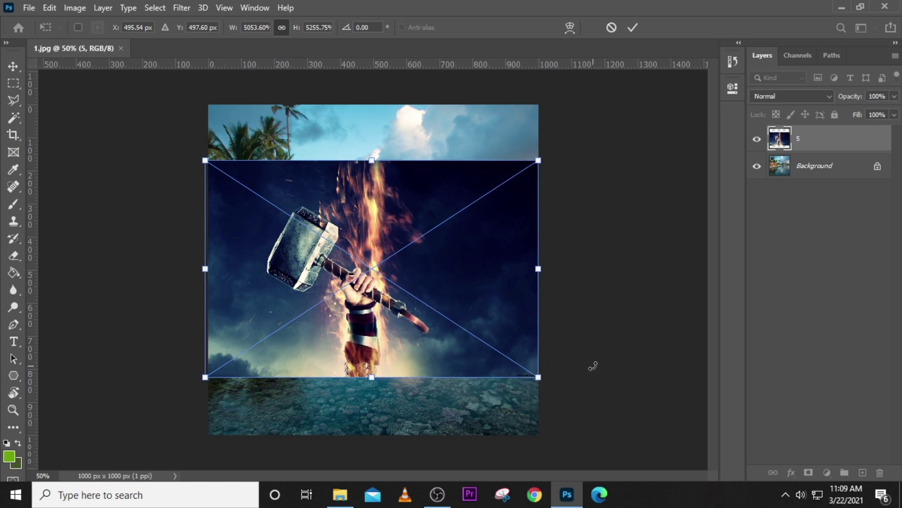
pyautogui.press('Return')
pyautogui.press('b')
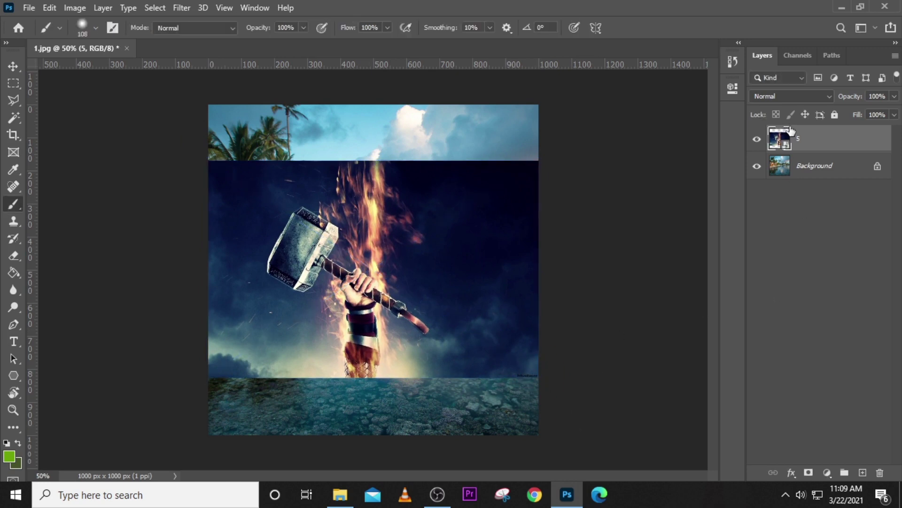
pyautogui.click(806, 176)
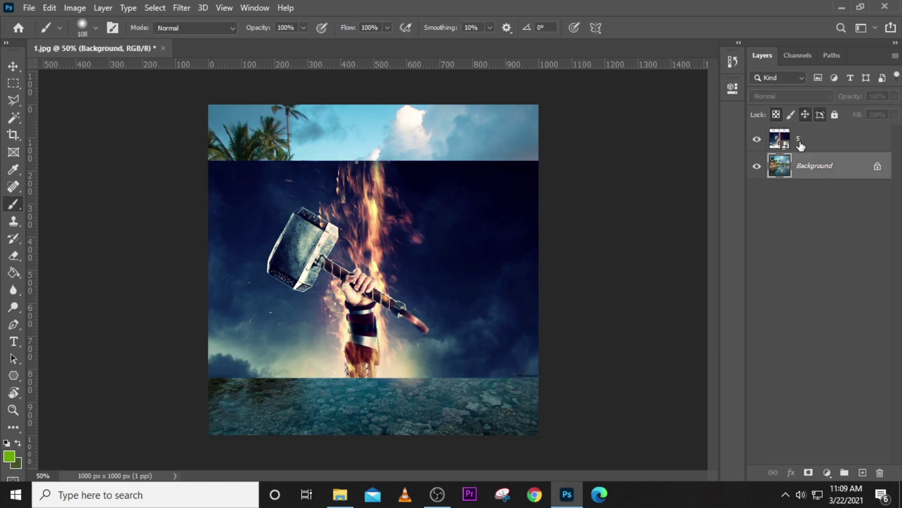
pyautogui.click(800, 143)
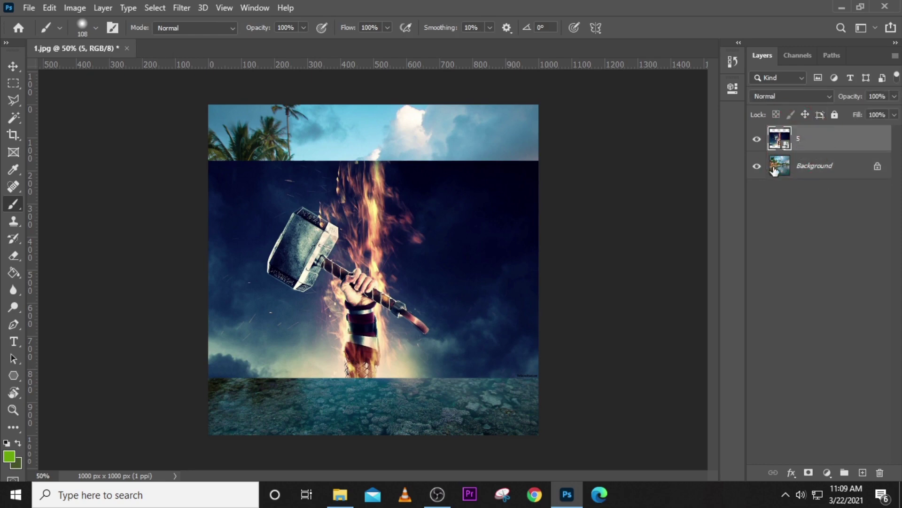
# Step: Place image 21 from the SOURCE FILES folder in File Explorer into the 1.jpg canvas as a new layer
pyautogui.click(347, 496)
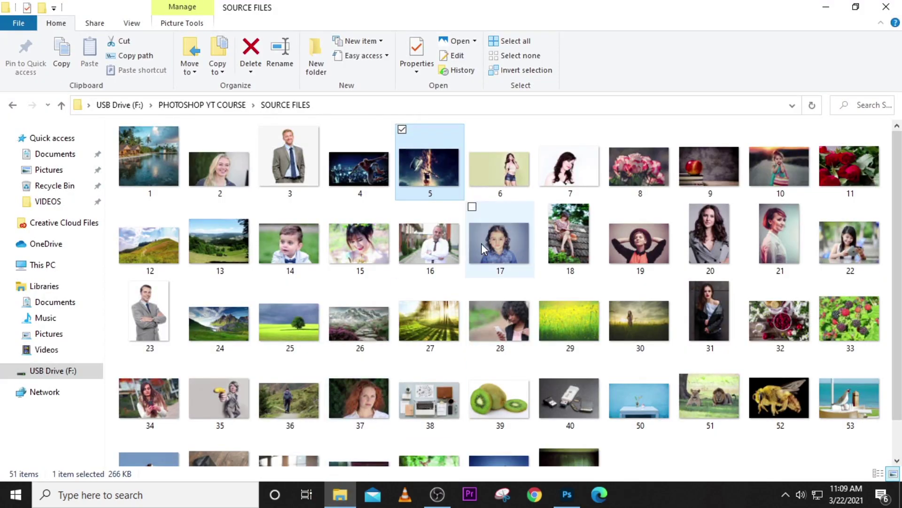
pyautogui.click(784, 250)
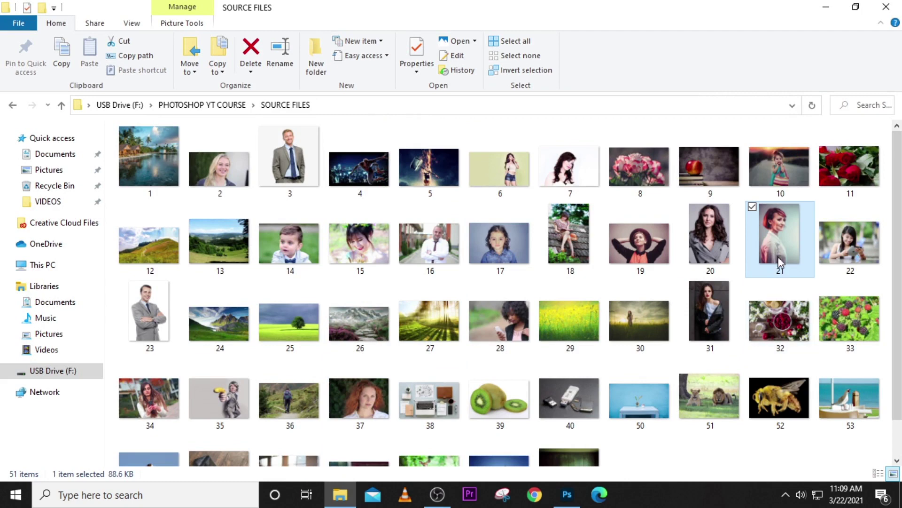
pyautogui.moveTo(780, 235); pyautogui.dragTo(449, 362)
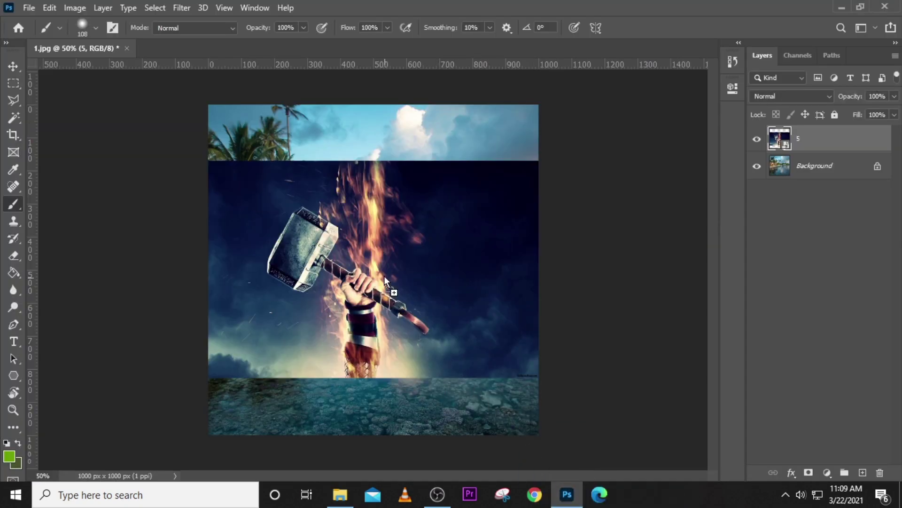
pyautogui.moveTo(384, 276); pyautogui.dragTo(385, 275)
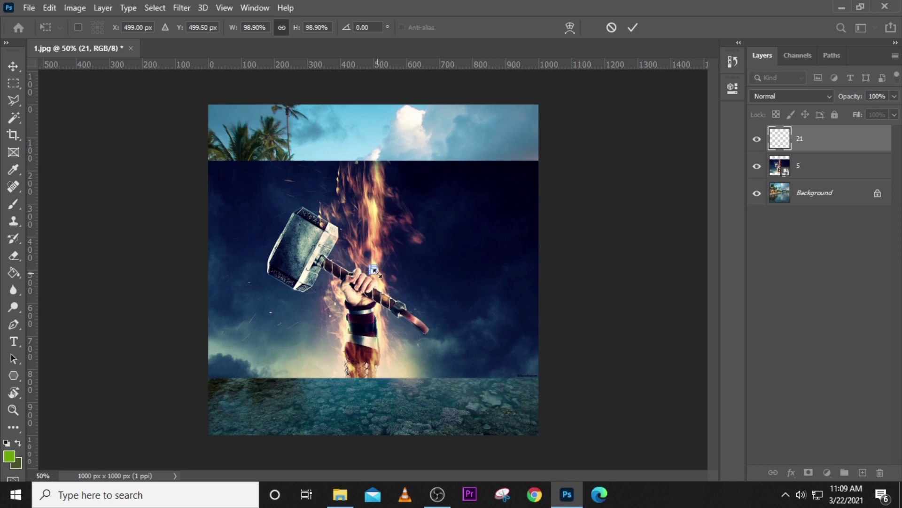
# Step: Enlarge the placed portrait to the full canvas height, about 6657%, and commit the transform
pyautogui.moveTo(374, 269); pyautogui.dragTo(528, 403)
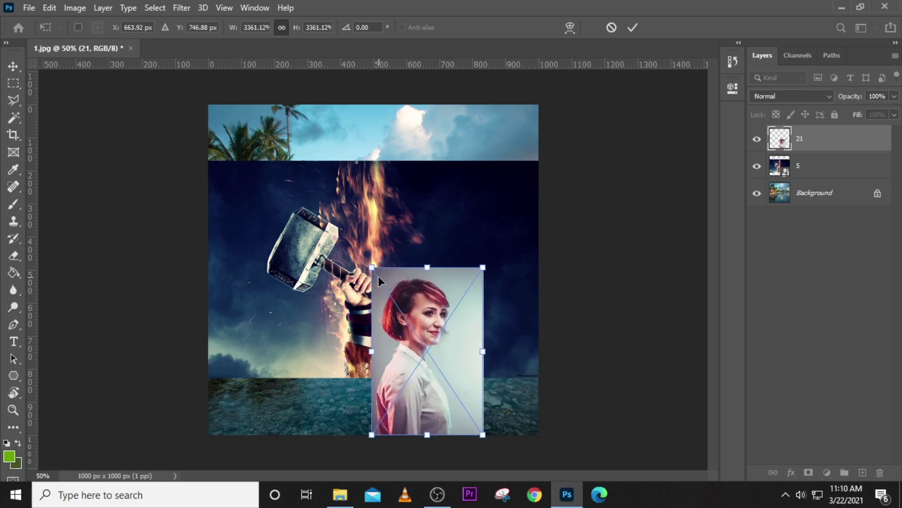
pyautogui.moveTo(373, 267); pyautogui.dragTo(342, 223)
pyautogui.moveTo(279, 124); pyautogui.dragTo(261, 102)
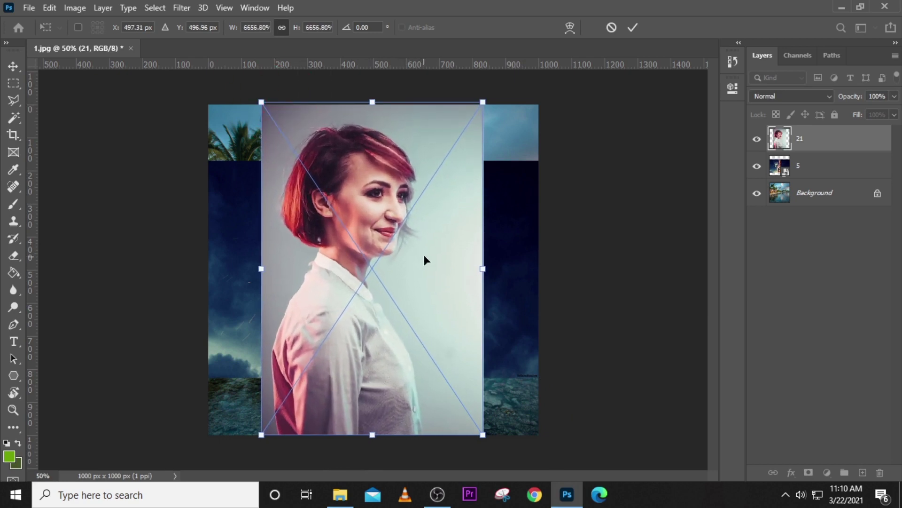
pyautogui.press('Return')
pyautogui.press('b')
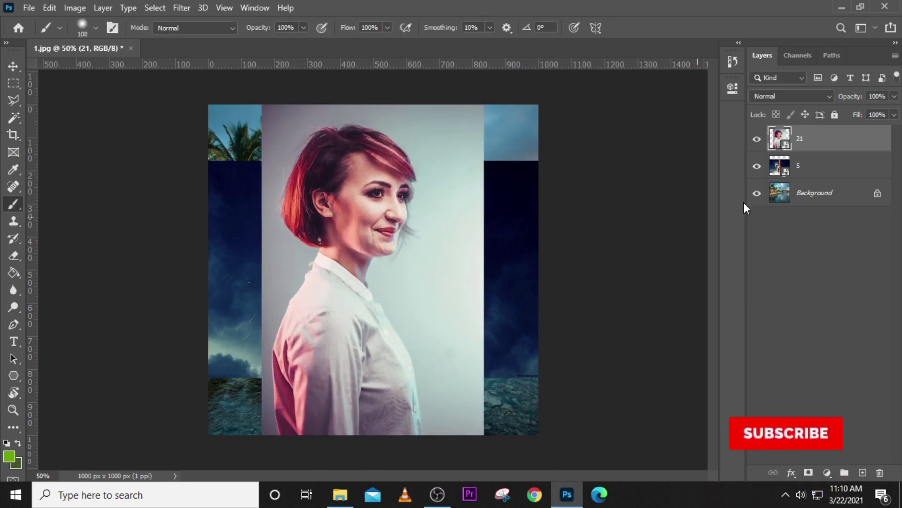
# Step: Hide layers 21 and 5 and select each layer of the stack in turn, ending on layer 21
pyautogui.click(757, 140)
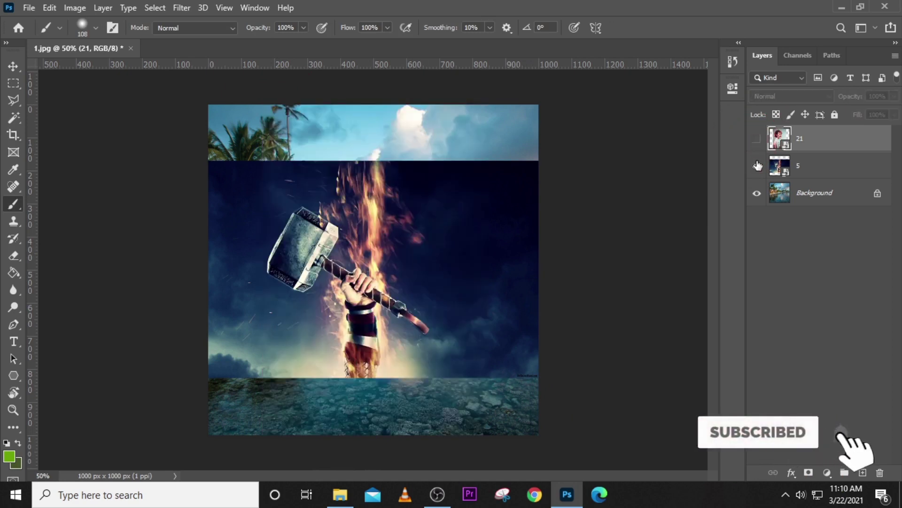
pyautogui.click(756, 166)
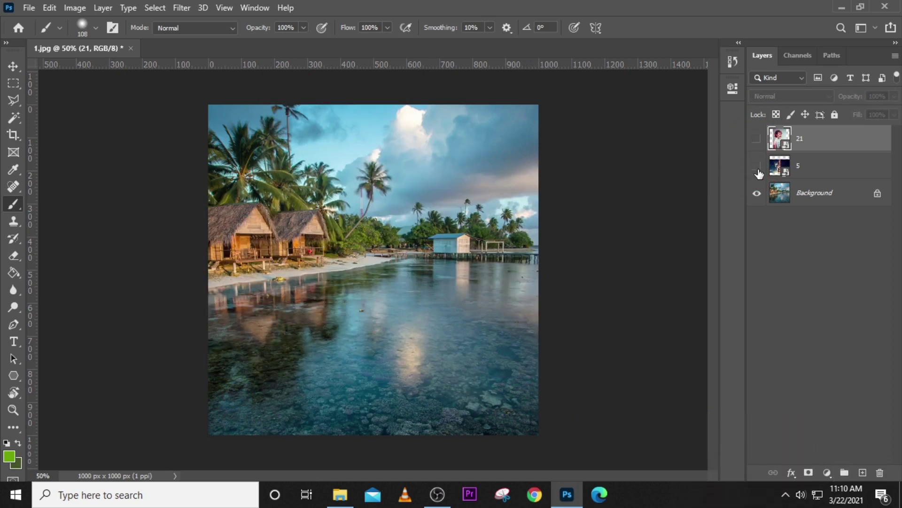
pyautogui.click(819, 163)
pyautogui.click(817, 138)
pyautogui.click(818, 167)
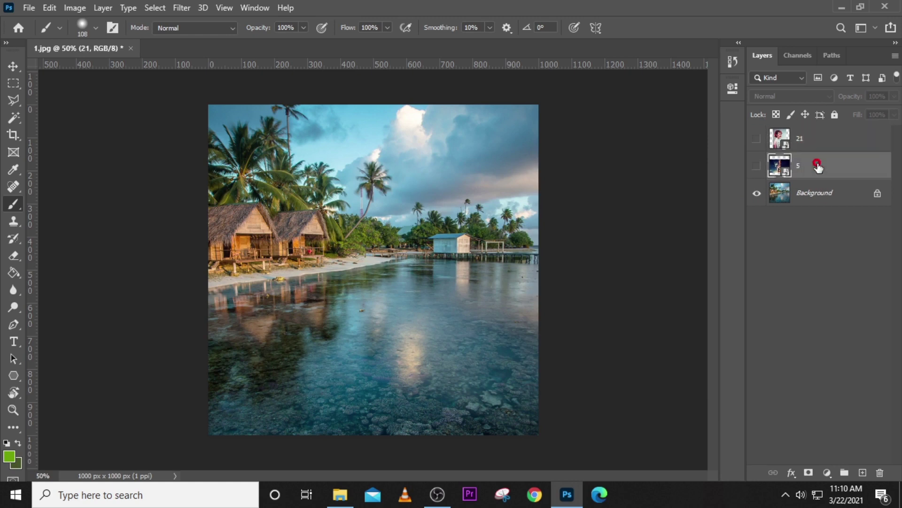
pyautogui.click(820, 197)
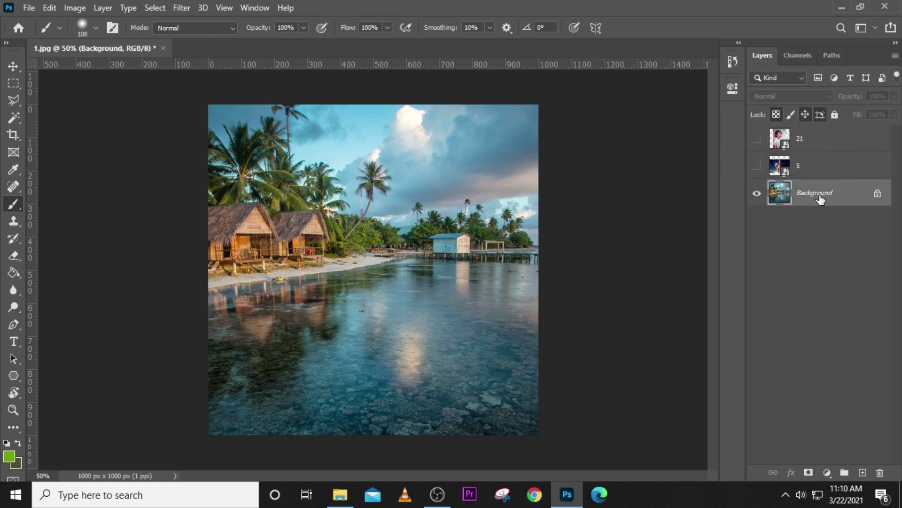
pyautogui.click(804, 166)
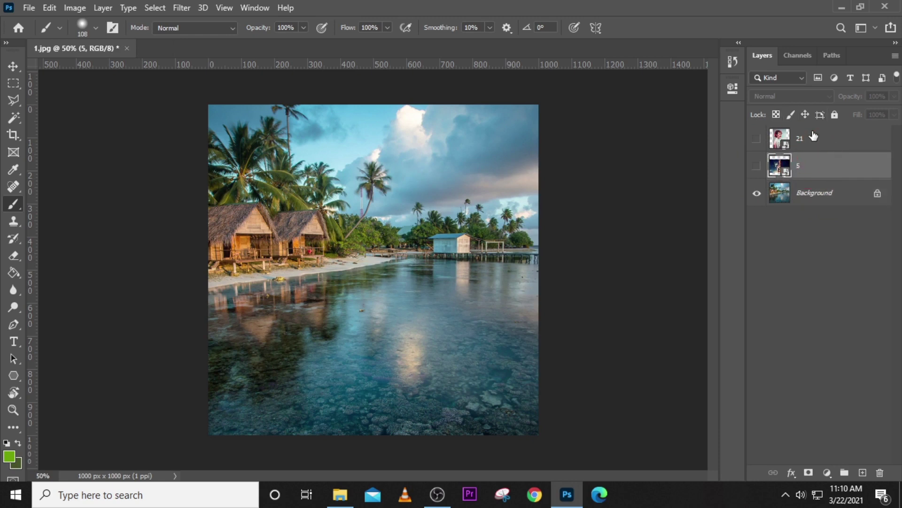
pyautogui.click(806, 136)
# Step: Show layers 21 and 5 on the canvas and hide both again
pyautogui.click(756, 140)
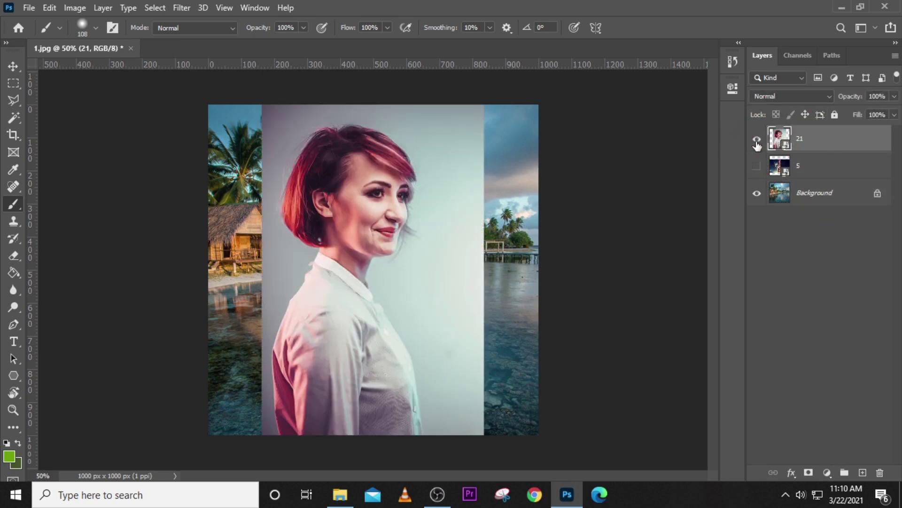
pyautogui.click(757, 165)
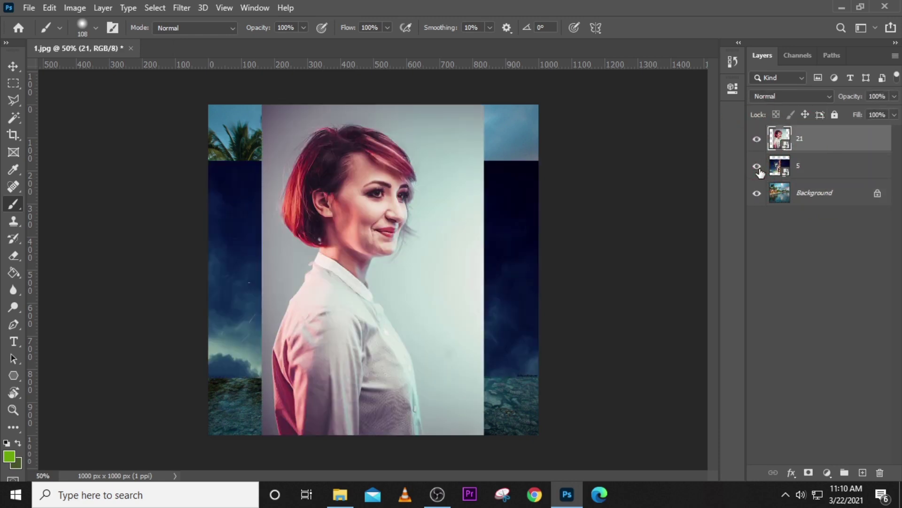
pyautogui.click(757, 166)
pyautogui.click(757, 140)
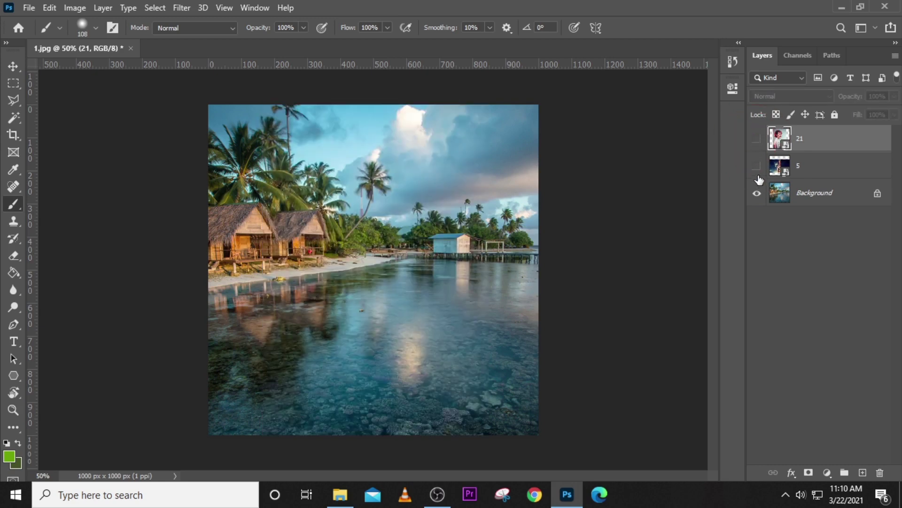
# Step: Select layer 5 and toggle the Background layer's visibility off and on
pyautogui.click(801, 170)
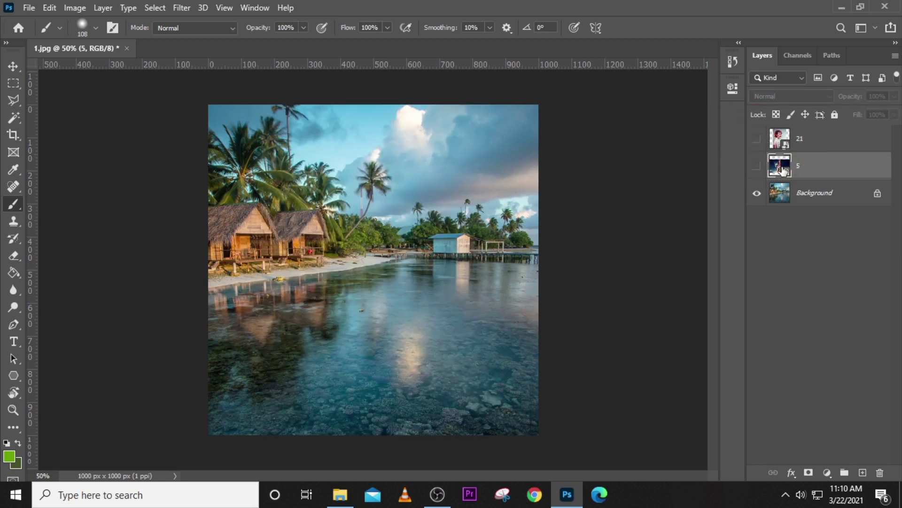
pyautogui.click(757, 193)
pyautogui.click(757, 193)
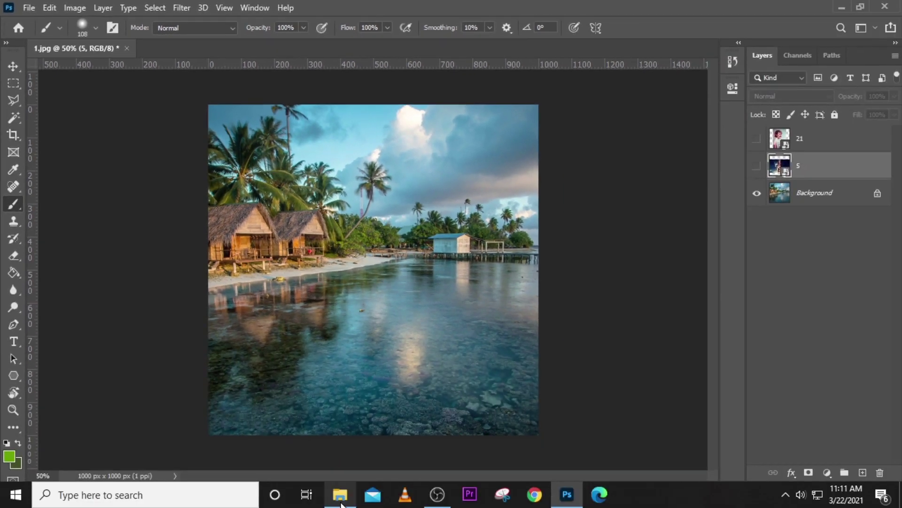
# Step: Open image 15 from the SOURCE FILES folder in File Explorer as a separate document beside 1.jpg
pyautogui.click(340, 494)
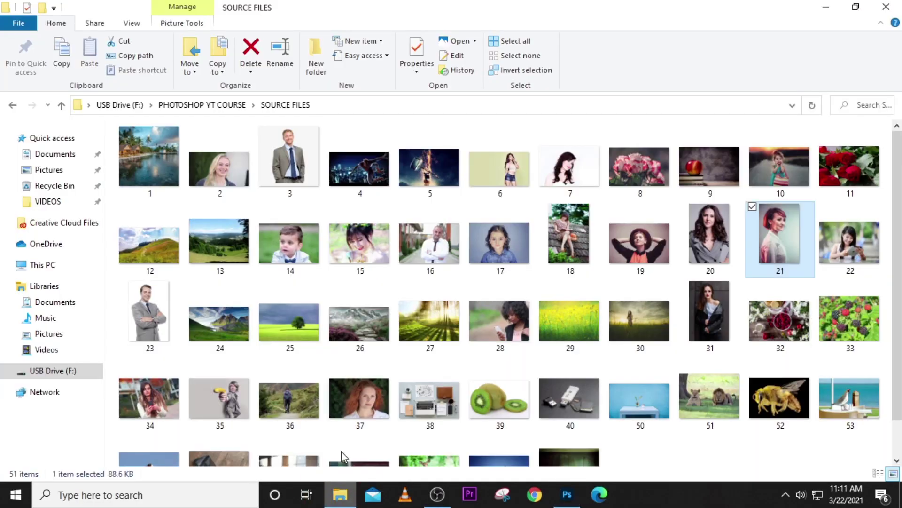
pyautogui.click(346, 253)
pyautogui.moveTo(349, 248); pyautogui.dragTo(360, 71)
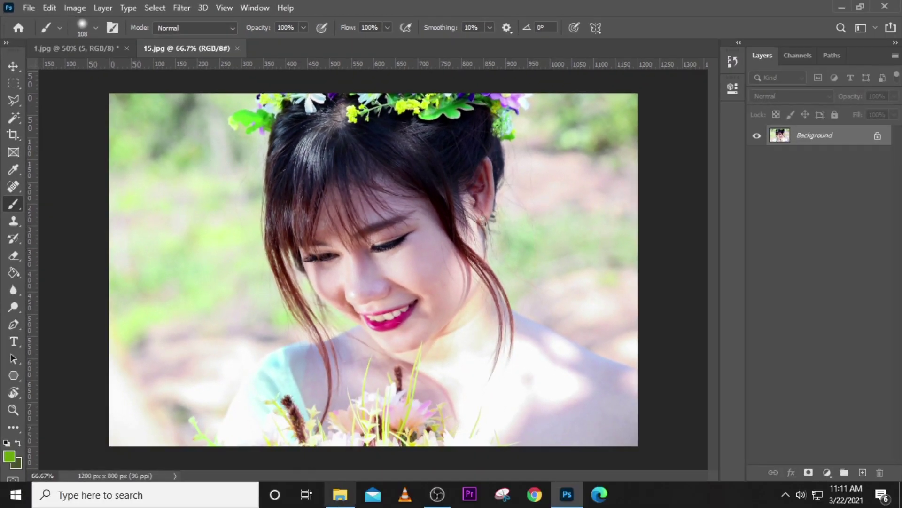
# Step: Open image 40 from the SOURCE FILES folder in File Explorer as a third document
pyautogui.click(340, 494)
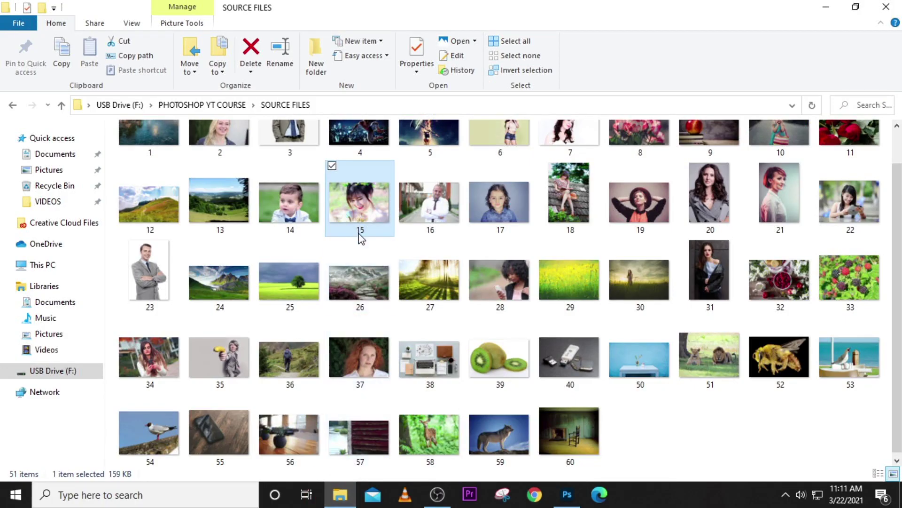
pyautogui.click(588, 385)
pyautogui.moveTo(589, 384); pyautogui.dragTo(353, 97)
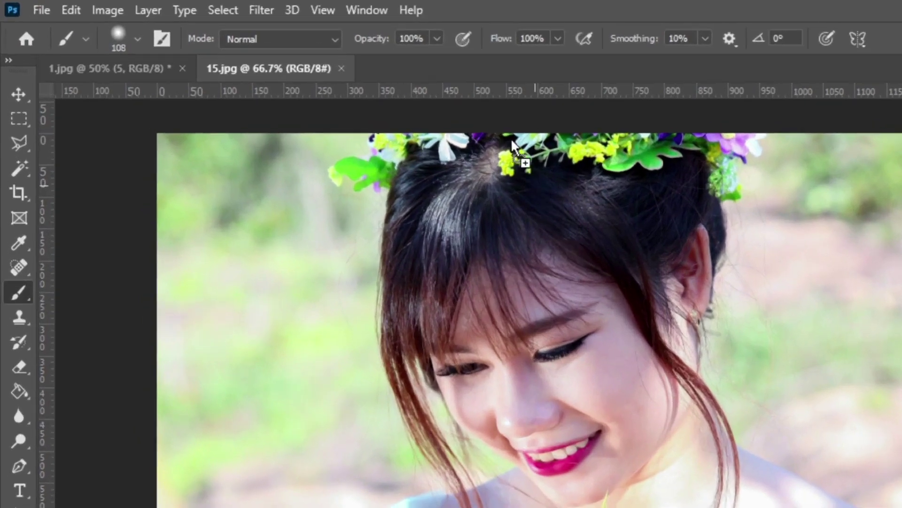
pyautogui.moveTo(512, 138); pyautogui.dragTo(476, 67)
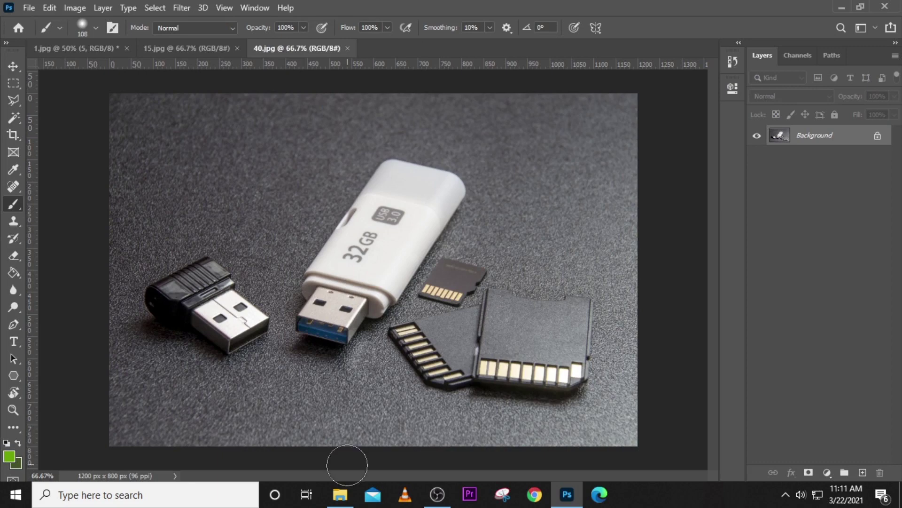
# Step: Close the 40.jpg and 15.jpg documents, keeping only 1.jpg open
pyautogui.click(339, 493)
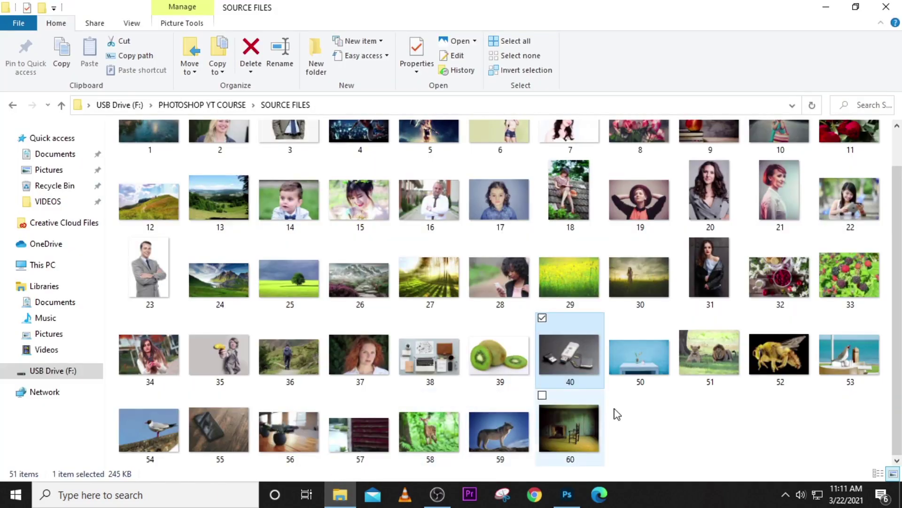
pyautogui.click(567, 499)
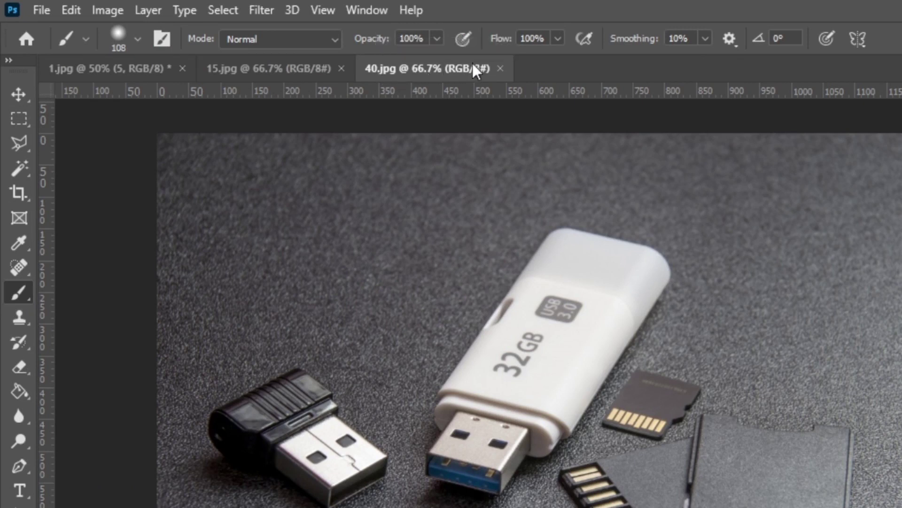
pyautogui.click(501, 68)
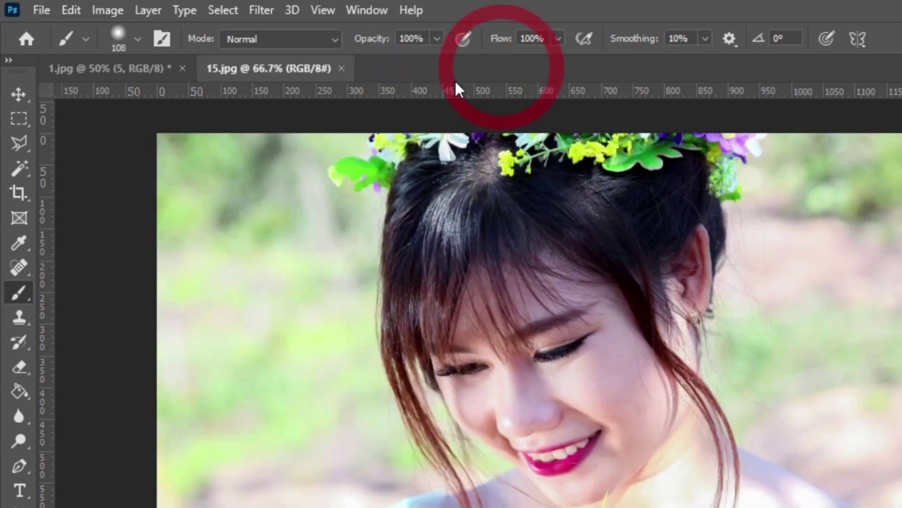
pyautogui.click(342, 68)
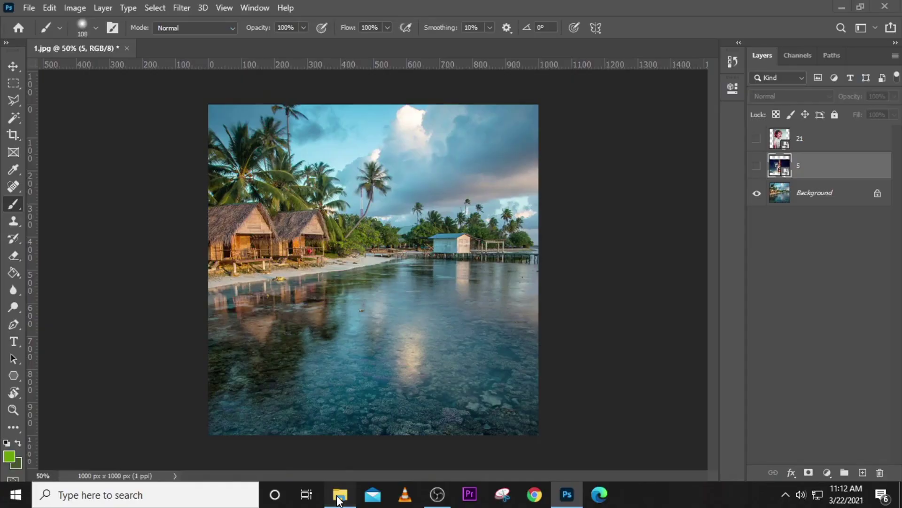
# Step: Open image 3 from the SOURCE FILES folder in File Explorer as a separate document and close it again
pyautogui.click(340, 494)
pyautogui.scroll(1, 433, 467)
pyautogui.scroll(-1, 288, 343)
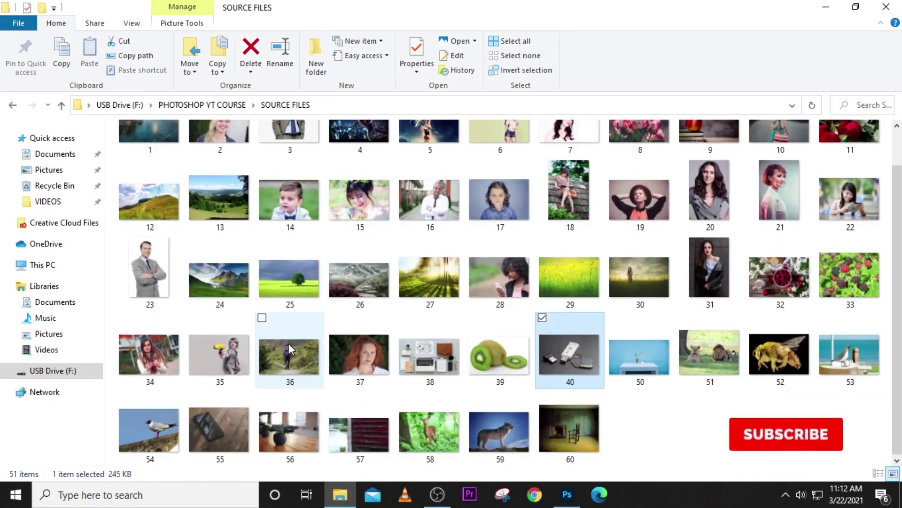
pyautogui.scroll(1, 289, 343)
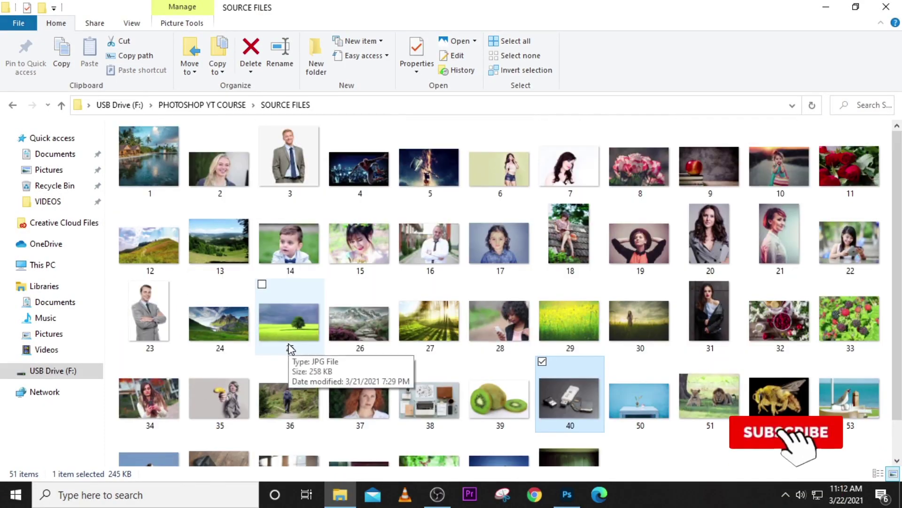
pyautogui.click(295, 167)
pyautogui.moveTo(294, 167); pyautogui.dragTo(241, 69)
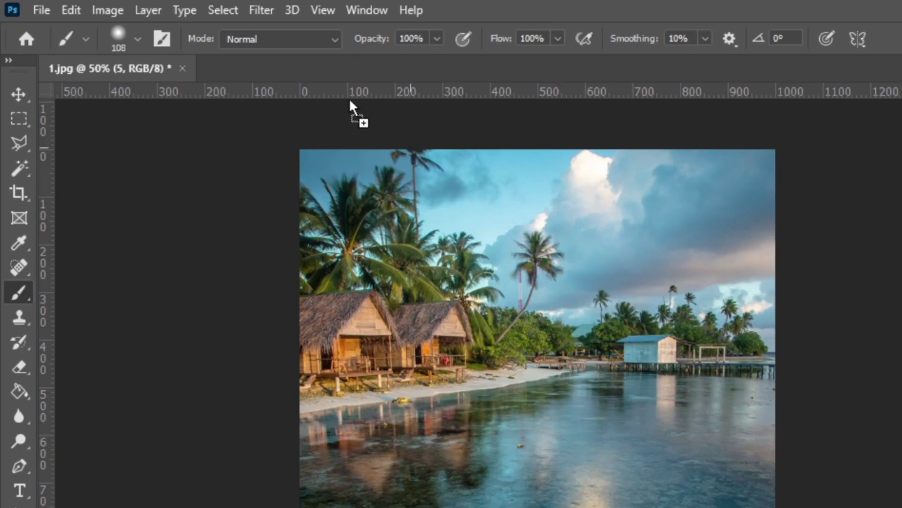
pyautogui.moveTo(350, 101); pyautogui.dragTo(309, 69)
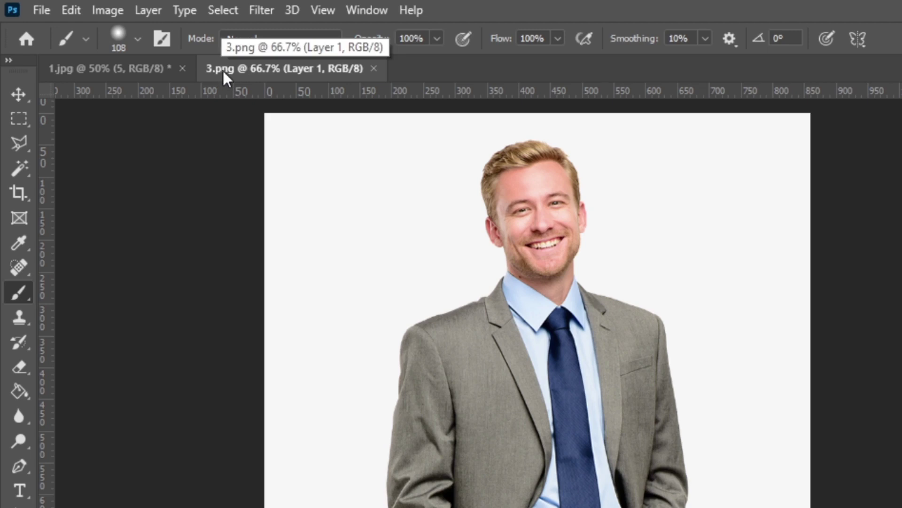
pyautogui.click(374, 68)
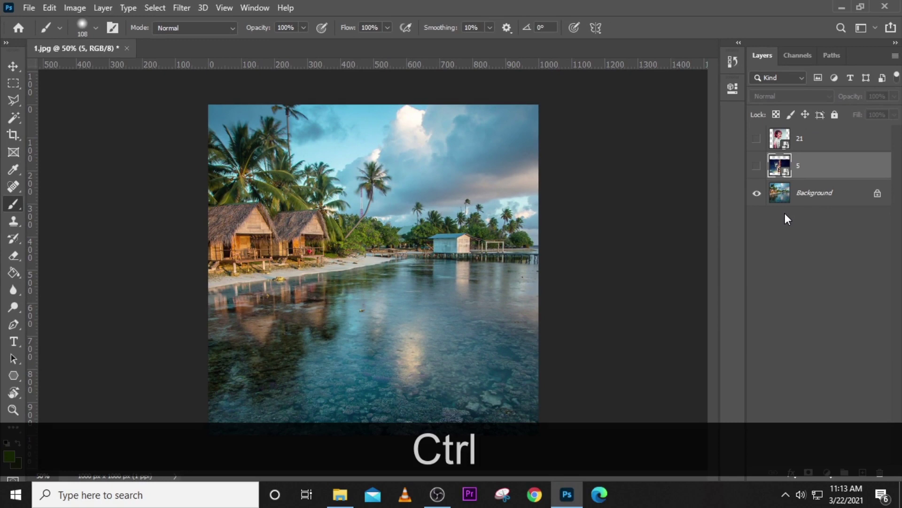
# Step: Zoom the 1.jpg view out to 8.33% and back in to 25%
pyautogui.hotkey('ctrl', '-')
pyautogui.hotkey('ctrl', '-')
pyautogui.hotkey('ctrl', '-')
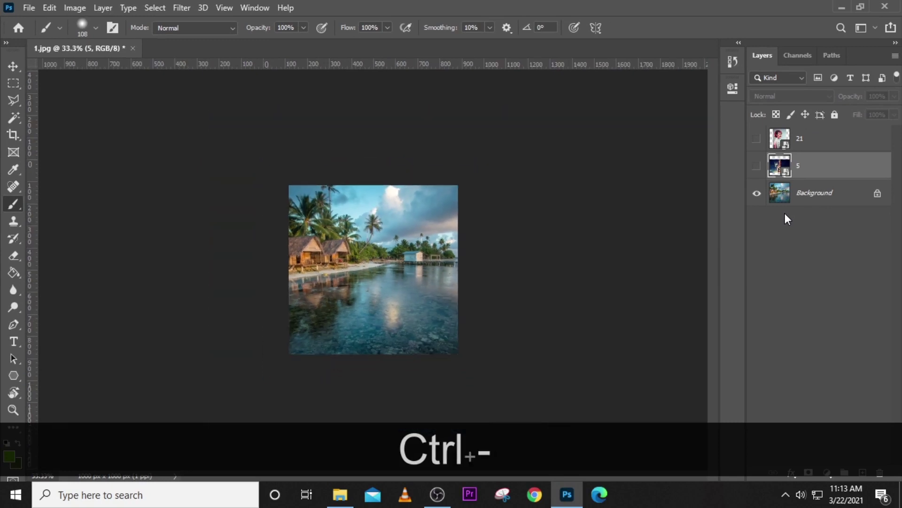
pyautogui.hotkey('ctrl', '-')
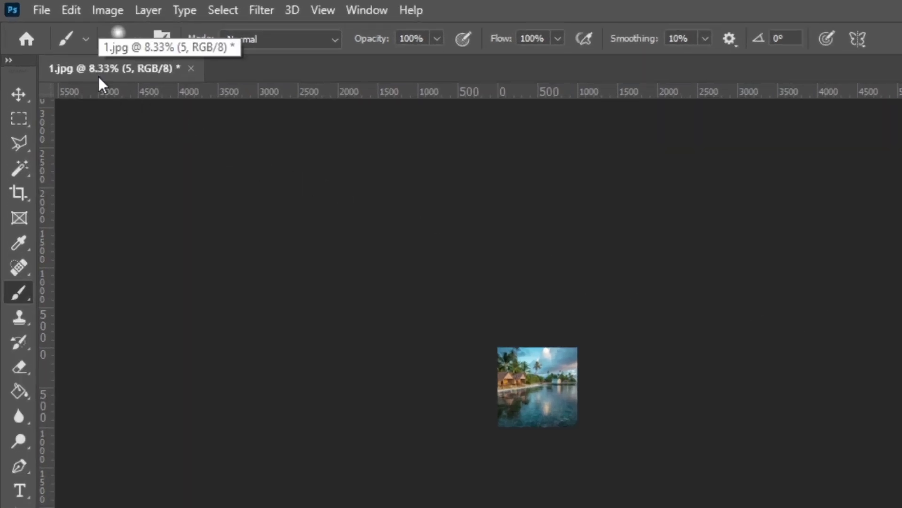
pyautogui.hotkey('ctrl', '+')
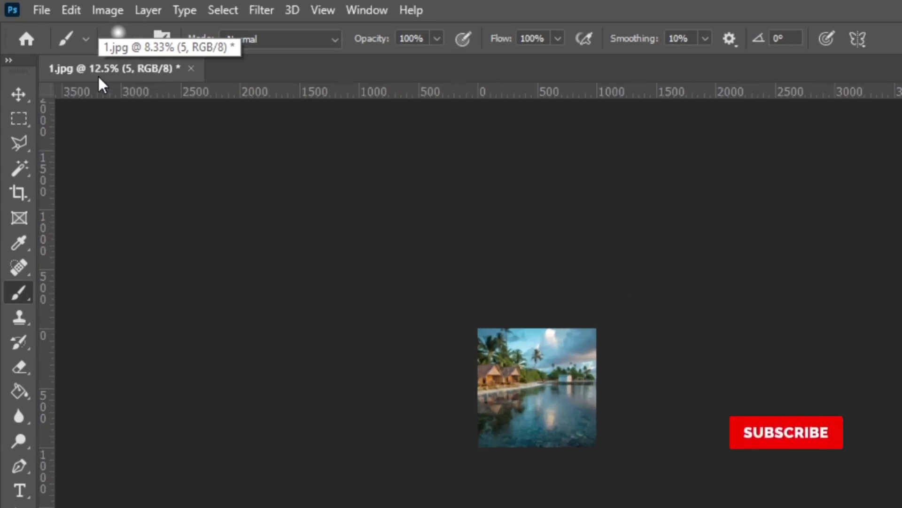
pyautogui.hotkey('ctrl', '+')
pyautogui.hotkey('ctrl', '+')
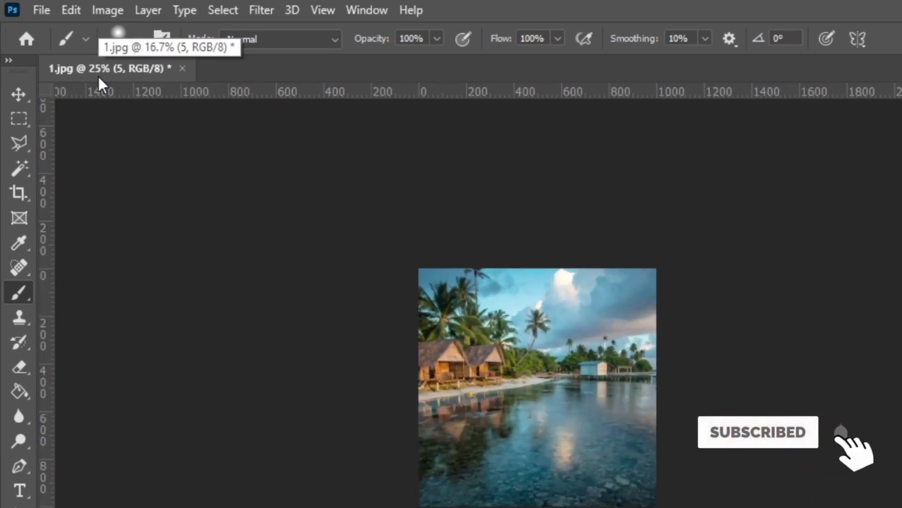
# Step: Zoom the 1.jpg view in through 33.3%, 50% and 100% to 200%, and return it to 100%
pyautogui.hotkey('ctrl', '+')
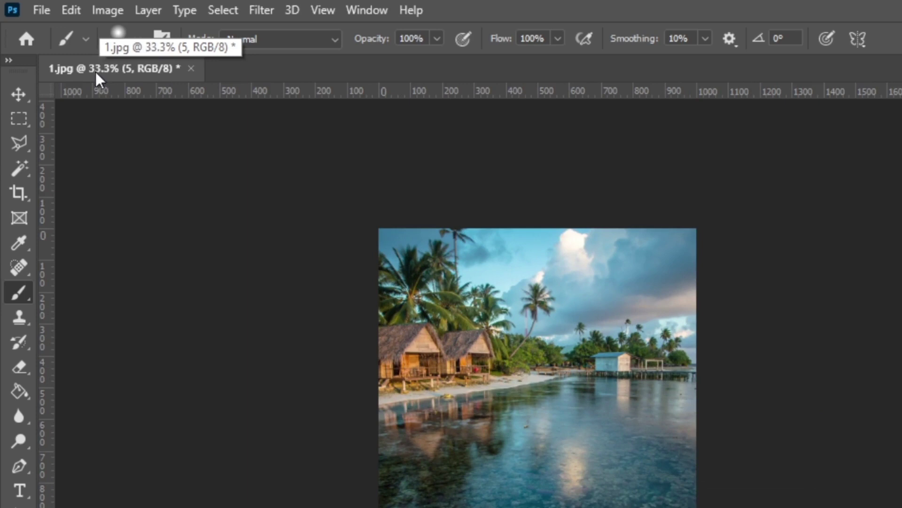
pyautogui.hotkey('ctrl', '+')
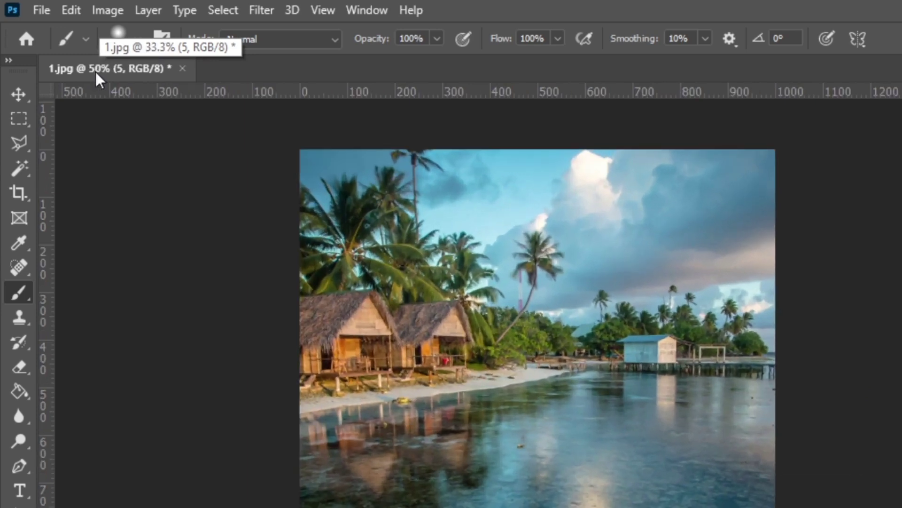
pyautogui.hotkey('ctrl', '+')
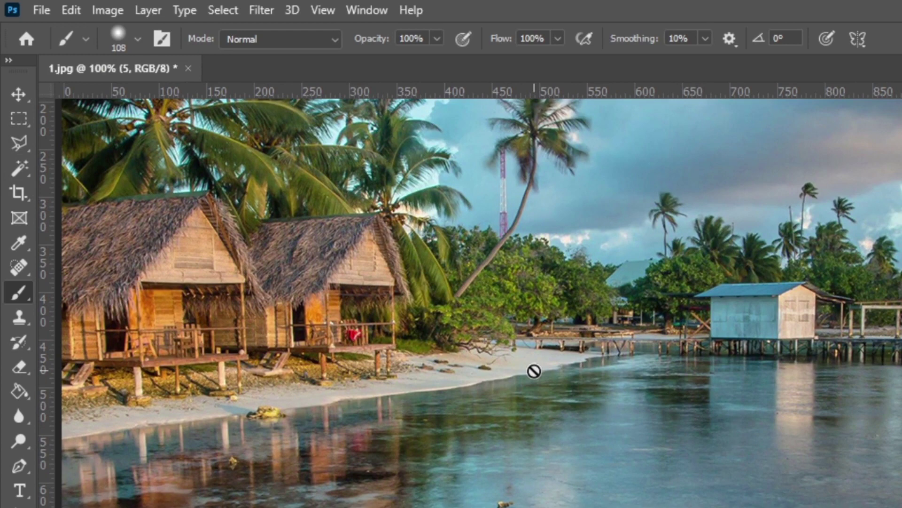
pyautogui.scroll(1, 533, 371)
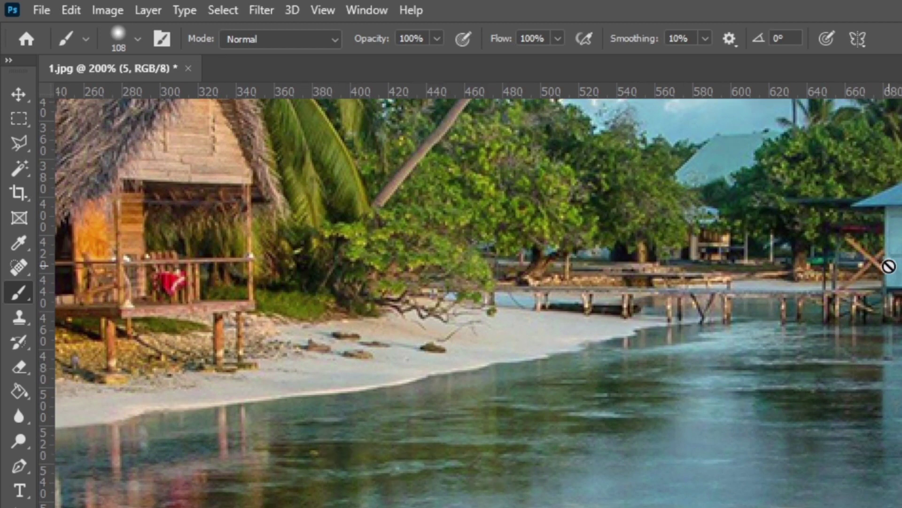
pyautogui.hotkey('ctrl', '1')
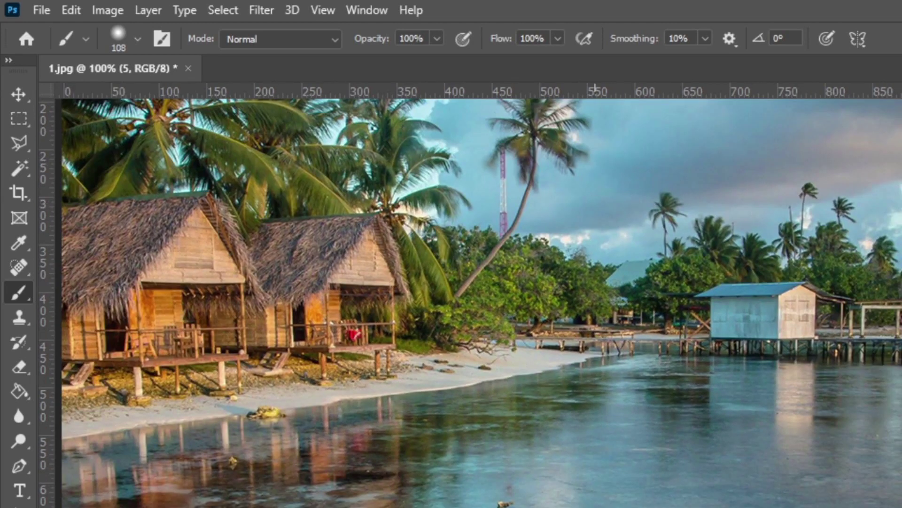
# Step: Zoom the image out to 66.7% and in to 400%, and fit the whole image in the window
pyautogui.hotkey('ctrl', '-')
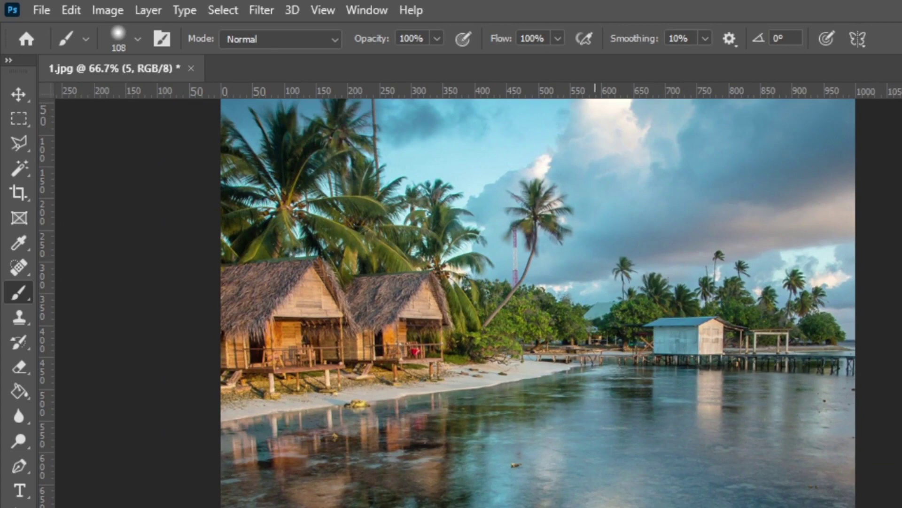
pyautogui.hotkey('ctrl', '1')
pyautogui.hotkey('ctrl', '+')
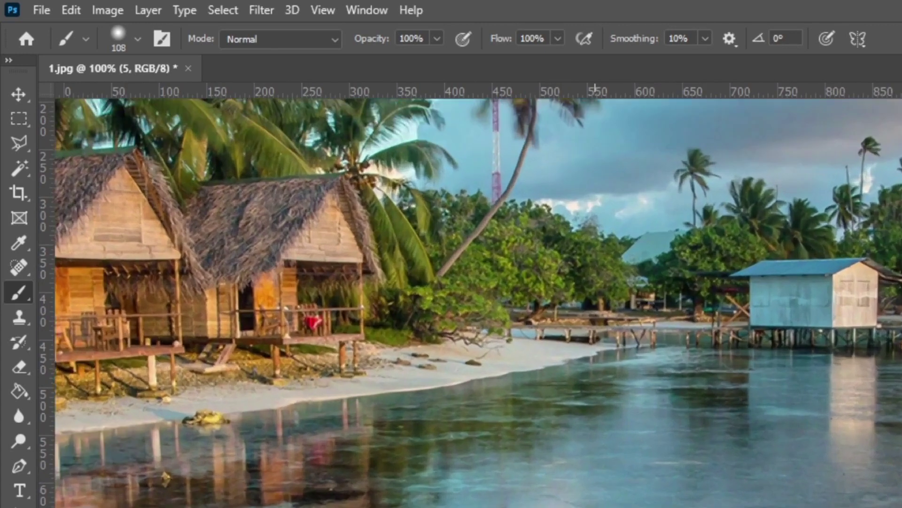
pyautogui.hotkey('ctrl', '+')
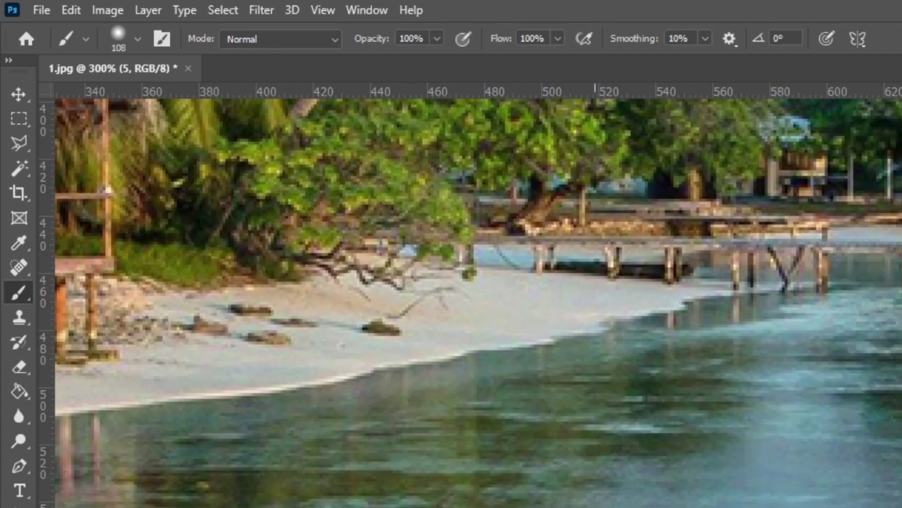
pyautogui.hotkey('ctrl', '+')
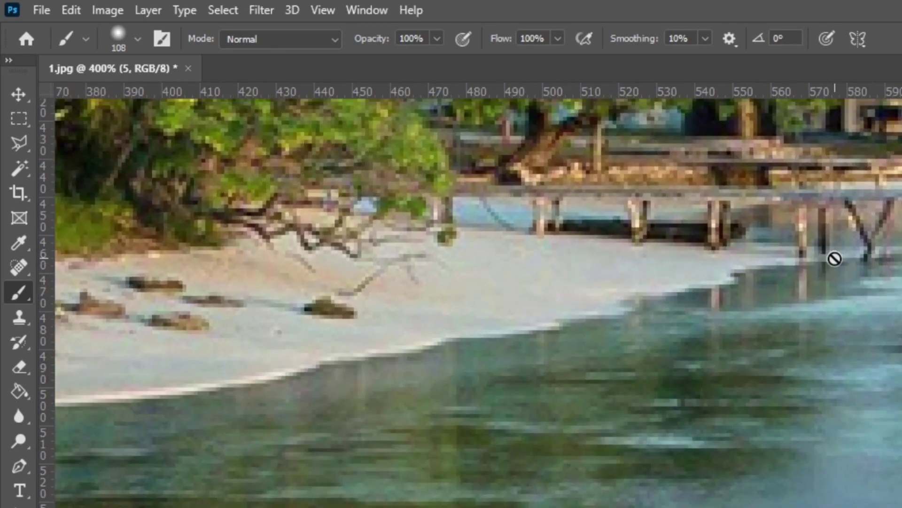
pyautogui.hotkey('ctrl', '0')
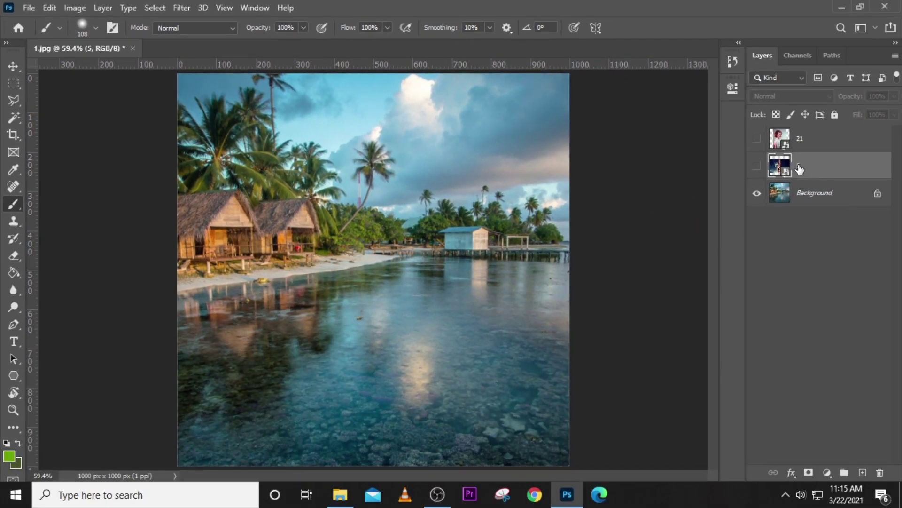
# Step: Rename layer 5 in the layer stack with a person's first name
pyautogui.doubleClick(798, 166)
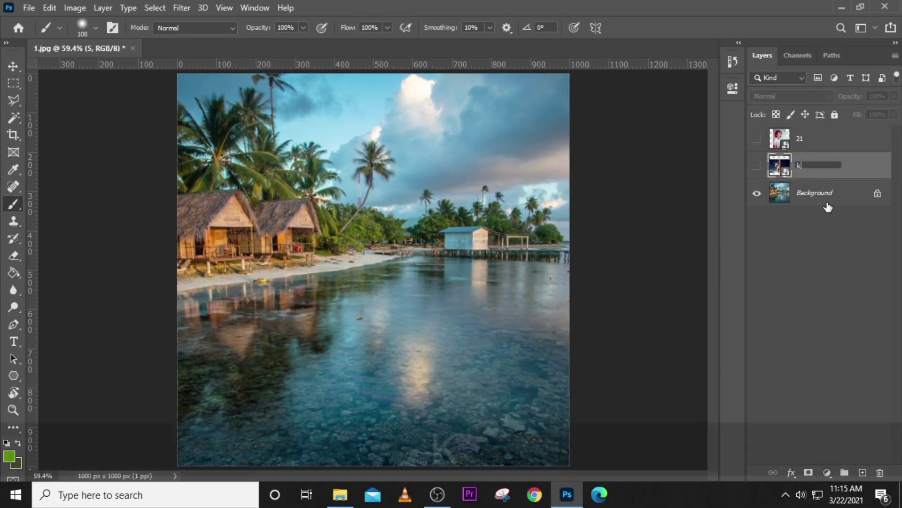
pyautogui.write('kofi')
pyautogui.press('Return')
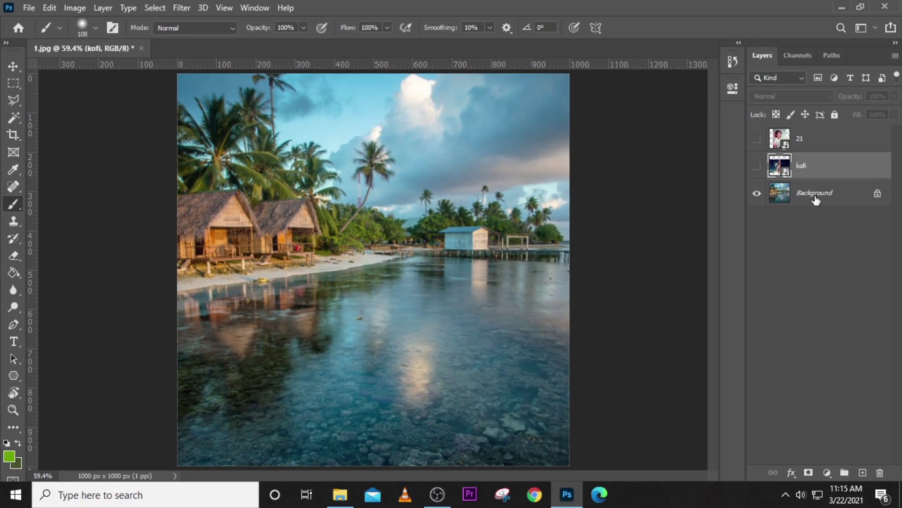
# Step: Select the Background layer, the renamed layer above it and layer 21 in turn, checking the layer name in the document title
pyautogui.click(815, 199)
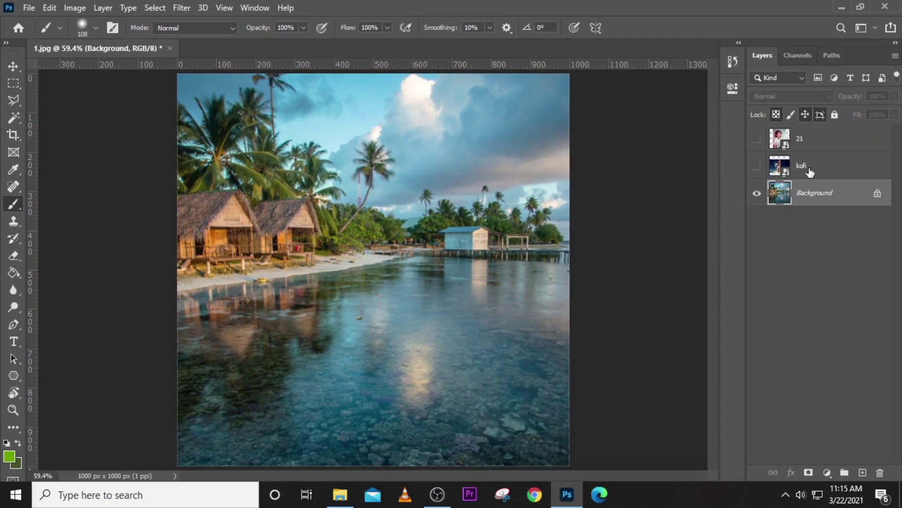
pyautogui.click(810, 169)
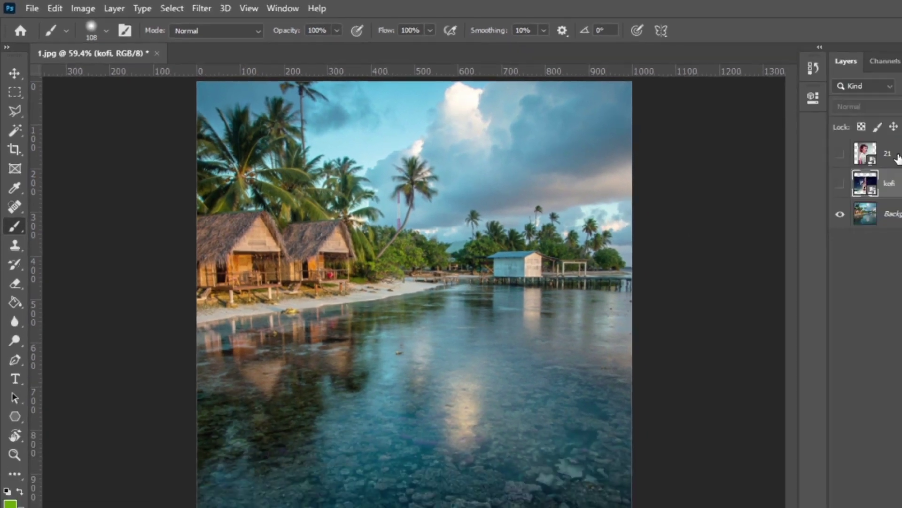
pyautogui.click(806, 141)
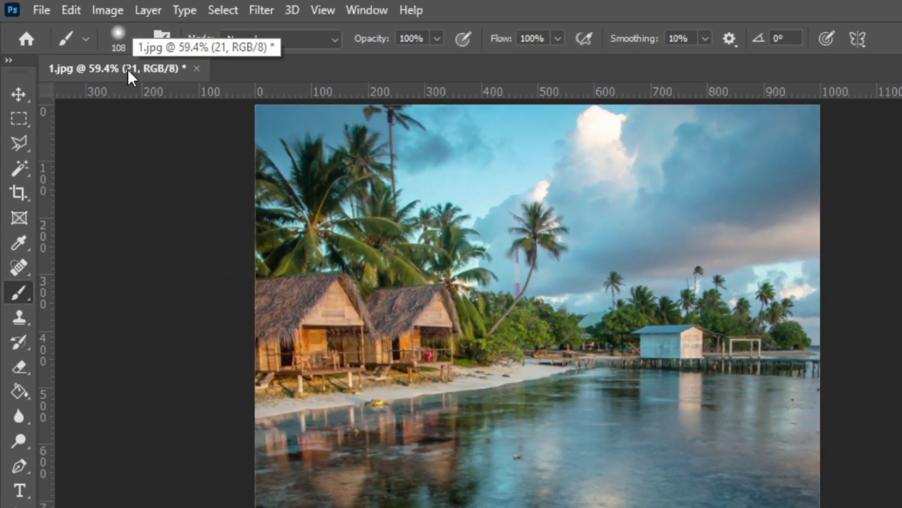
pyautogui.click(128, 69)
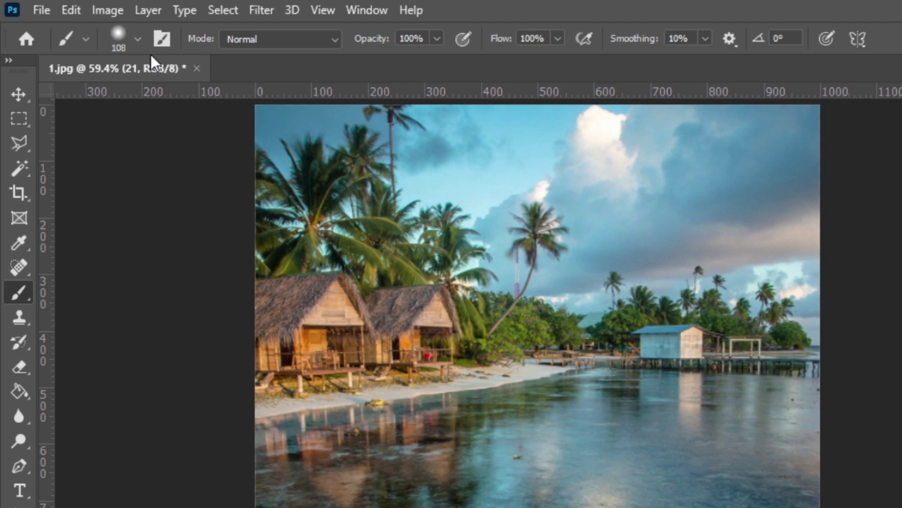
# Step: Convert the document to CMYK Color mode without flattening the layers or rasterizing the smart objects
pyautogui.click(121, 10)
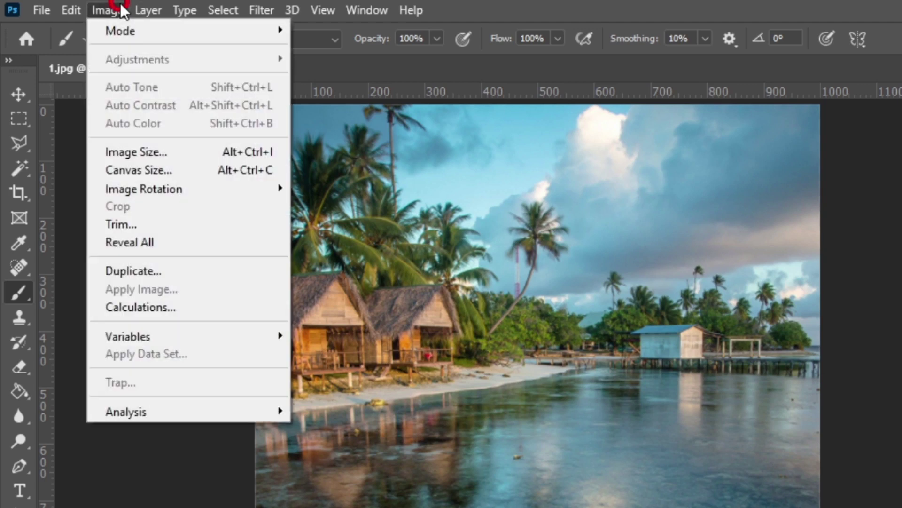
pyautogui.click(123, 35)
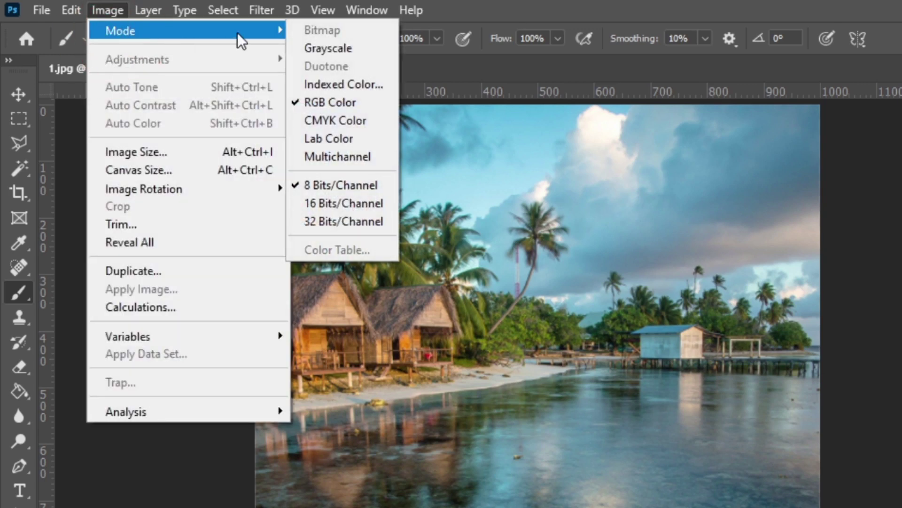
pyautogui.click(338, 120)
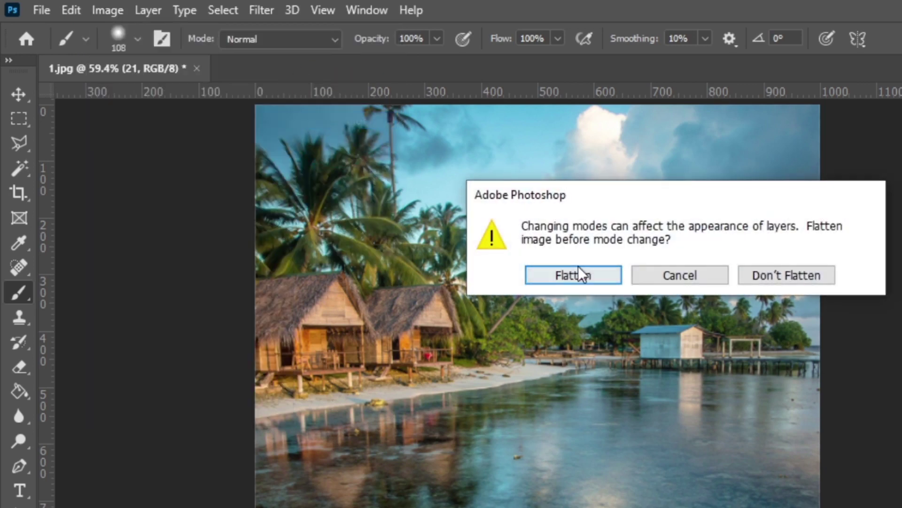
pyautogui.click(770, 275)
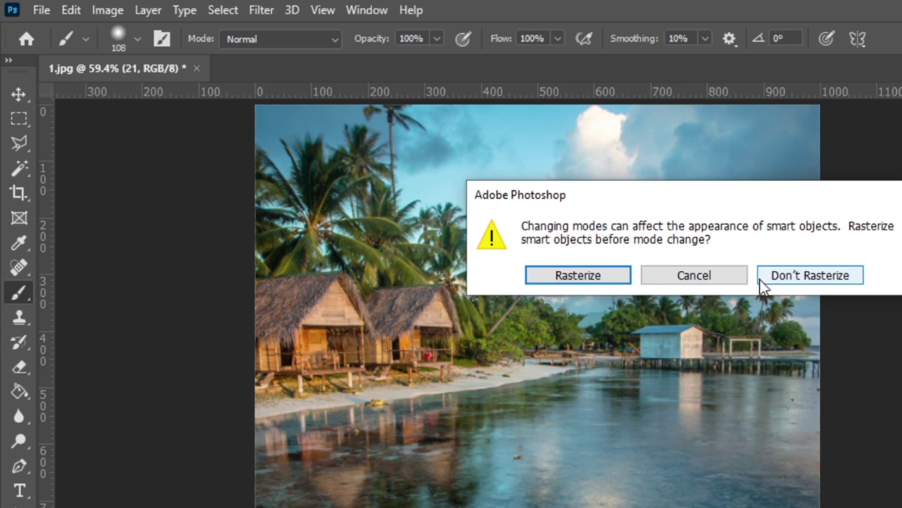
pyautogui.click(795, 276)
pyautogui.click(641, 300)
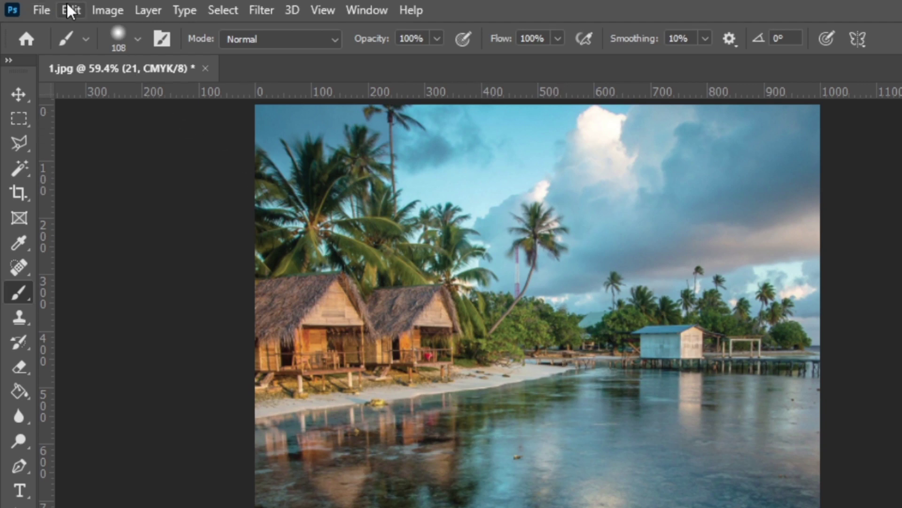
# Step: Convert the document back to RGB Color mode without flattening the layers or rasterizing the smart objects
pyautogui.click(120, 6)
pyautogui.moveTo(129, 35)
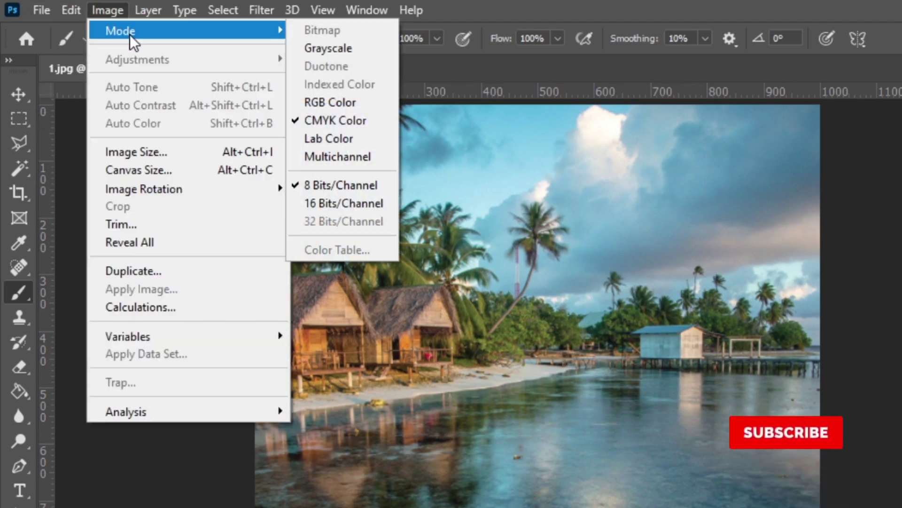
pyautogui.click(320, 103)
pyautogui.click(772, 278)
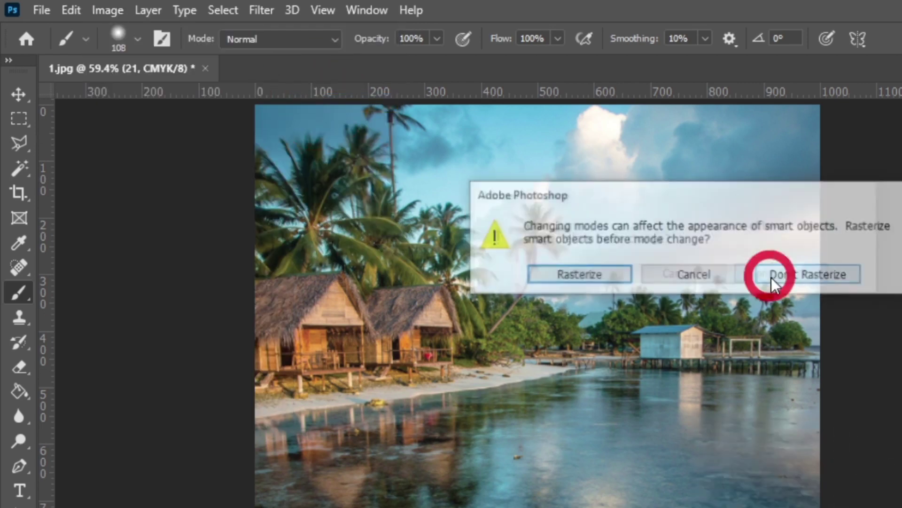
pyautogui.click(791, 278)
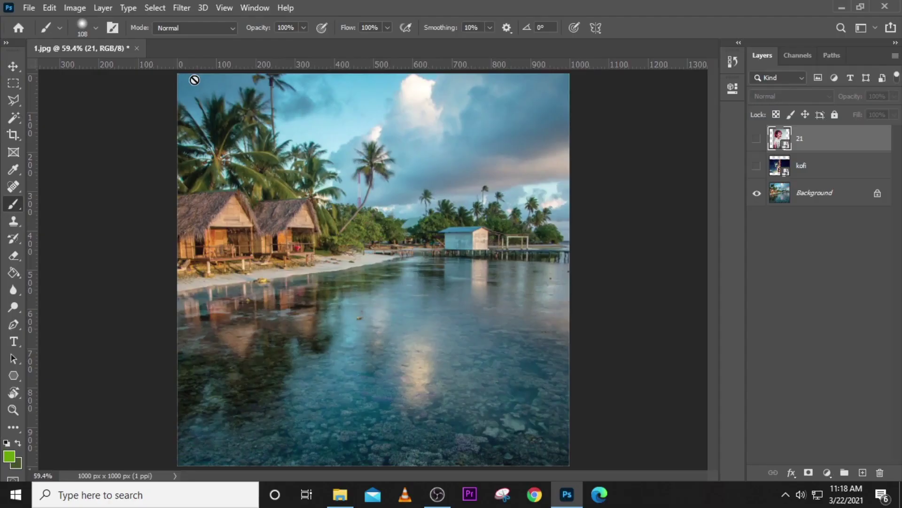
# Step: Save the document on the computer as Photoshop file 1 in the SOURCE FILES folder with layers kept, accepting the format options
pyautogui.hotkey('ctrl', 's')
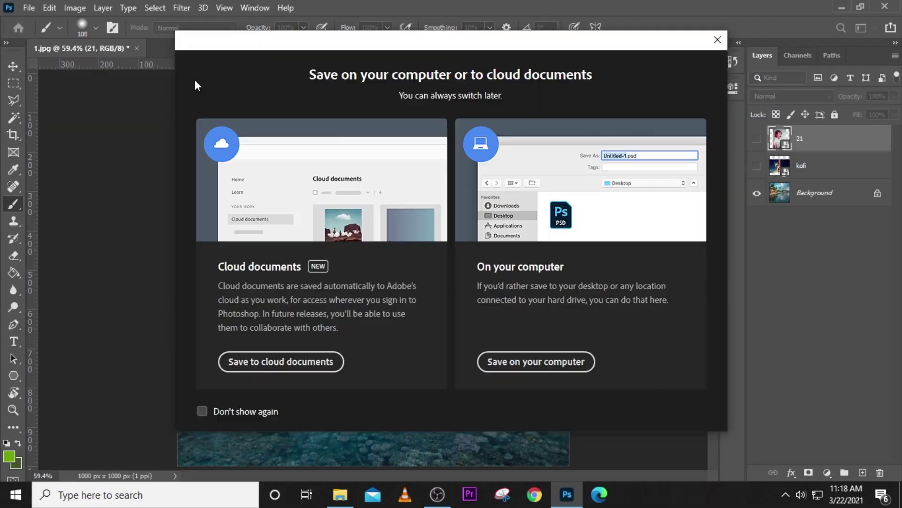
pyautogui.click(507, 372)
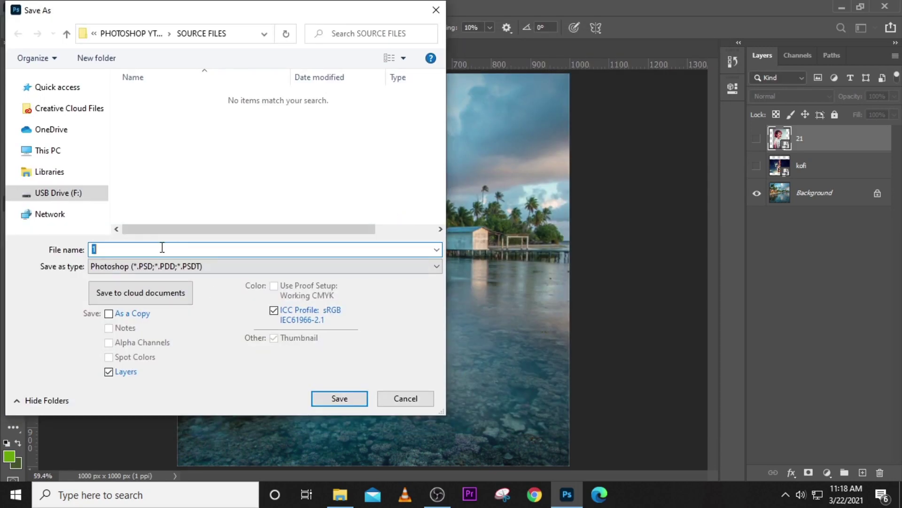
pyautogui.click(335, 399)
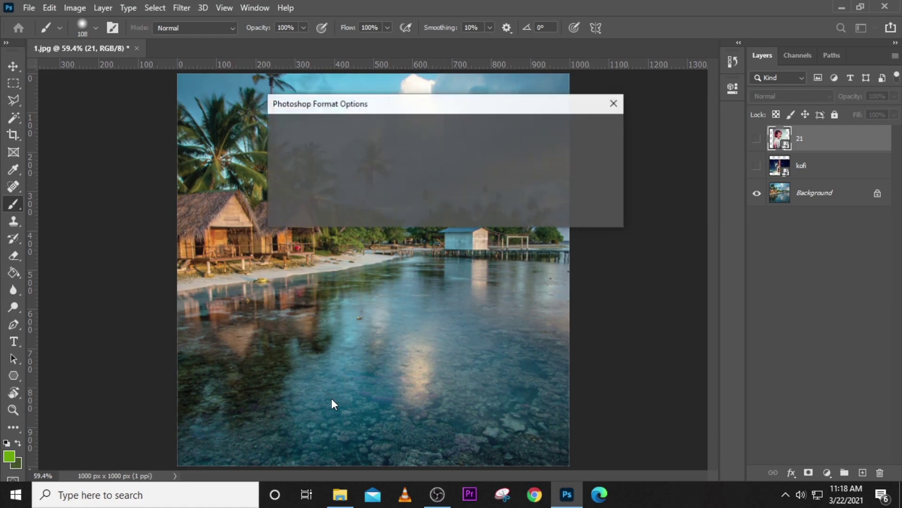
pyautogui.click(586, 134)
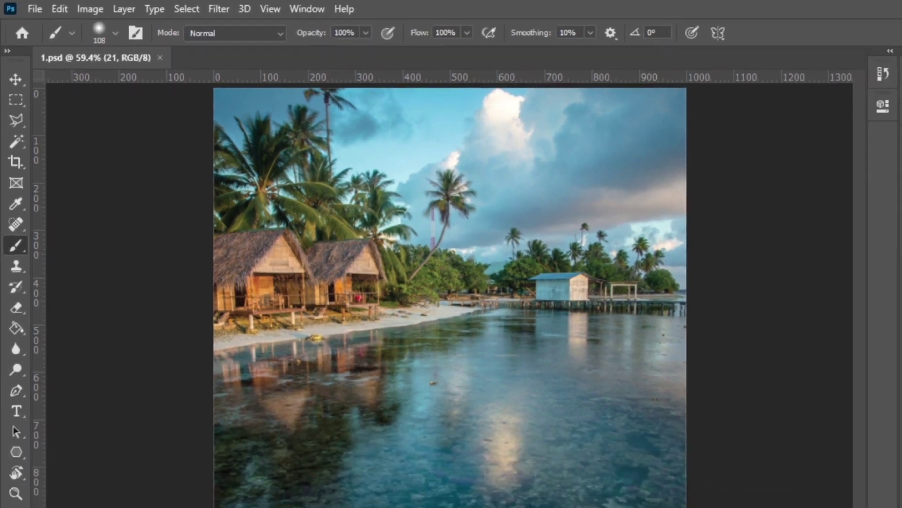
# Step: Activate the Move tool and switch the status bar information to Document Sizes, Document Profile and Document Dimensions in turn
pyautogui.press('v')
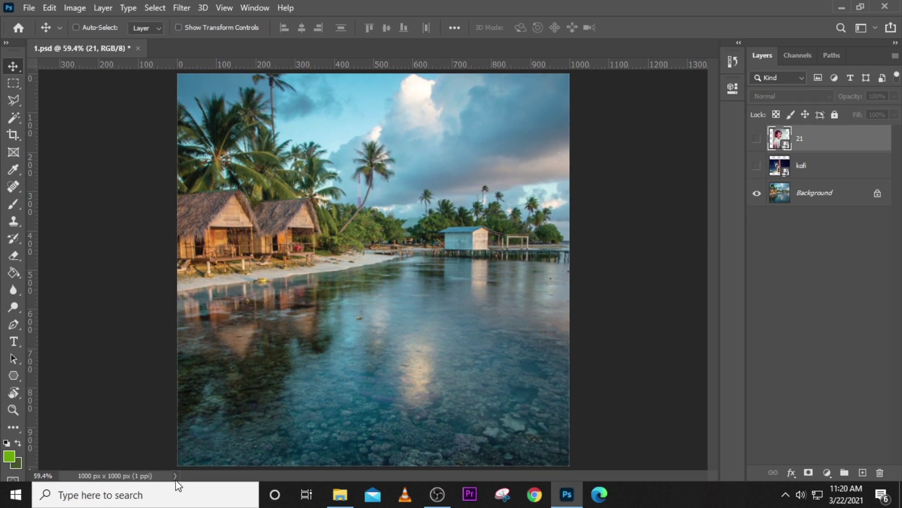
pyautogui.click(175, 476)
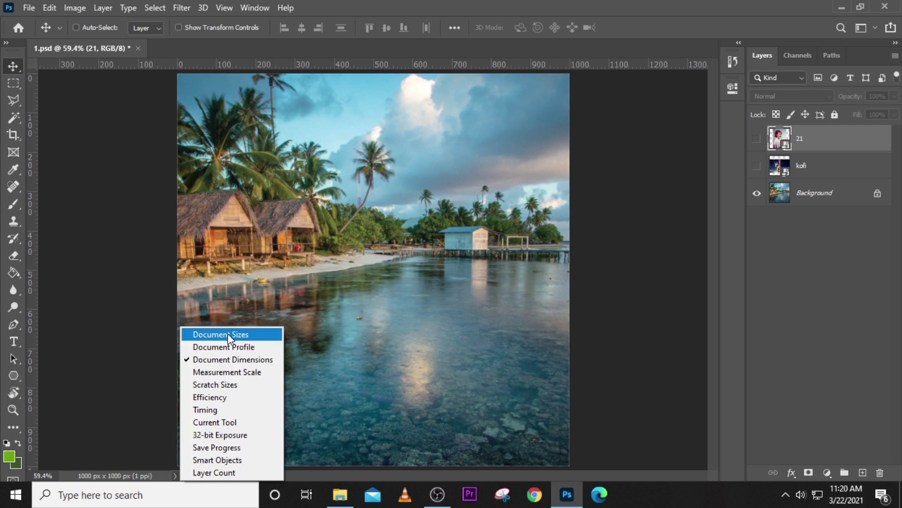
pyautogui.click(229, 334)
pyautogui.click(176, 476)
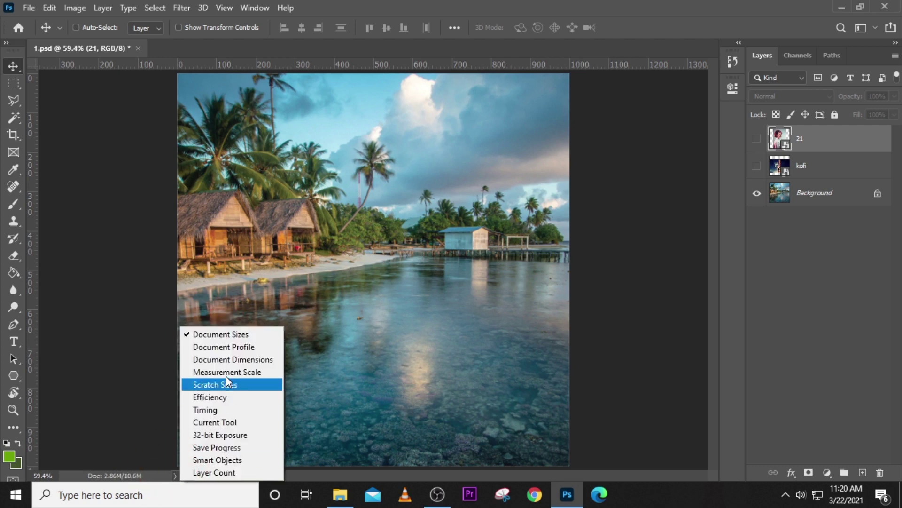
pyautogui.click(232, 347)
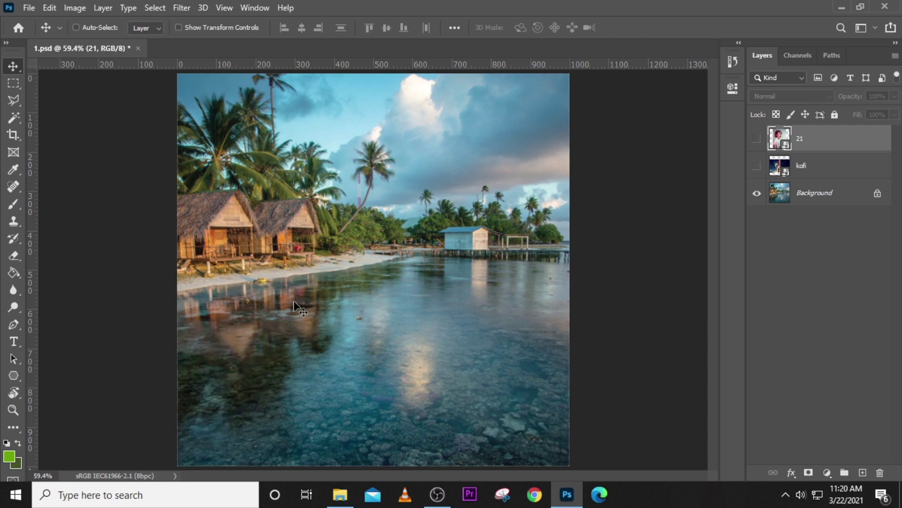
pyautogui.click(175, 476)
pyautogui.click(212, 360)
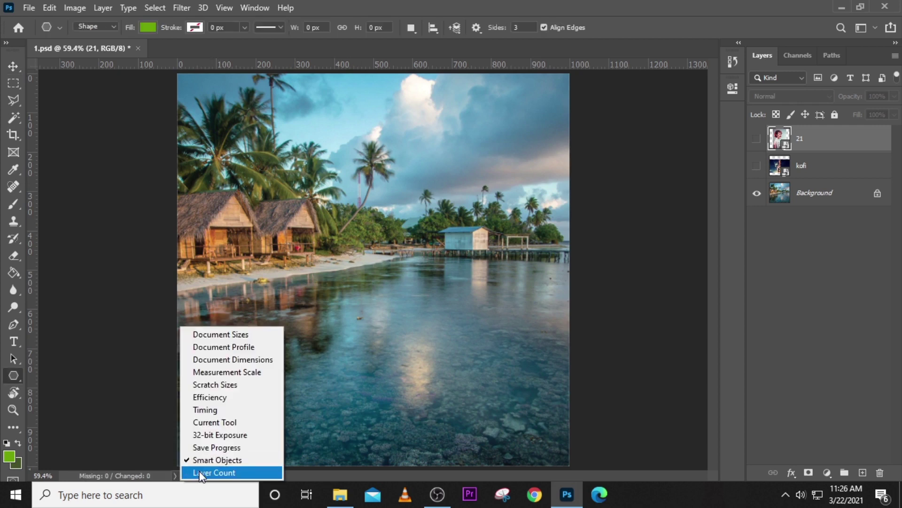
# Step: Set the status bar information to Layer Count and select the Background layer and the layer directly above it
pyautogui.click(200, 472)
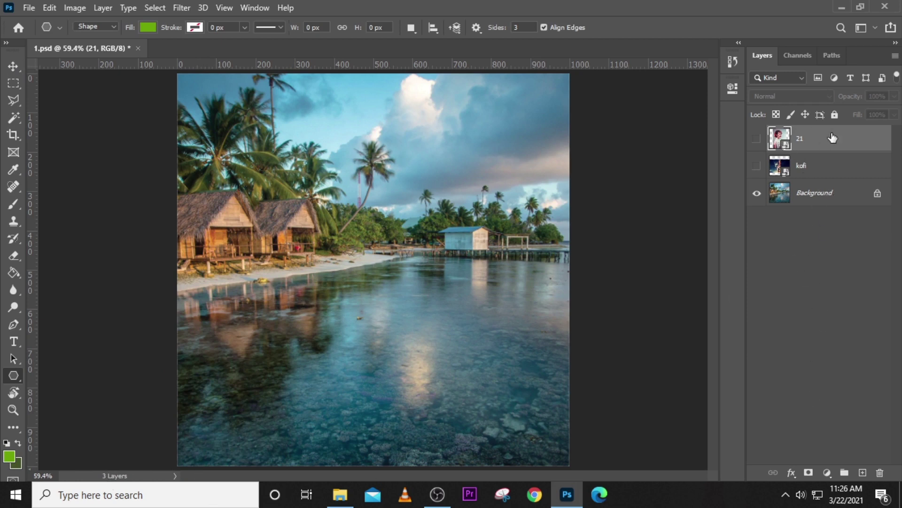
pyautogui.click(815, 190)
pyautogui.click(818, 166)
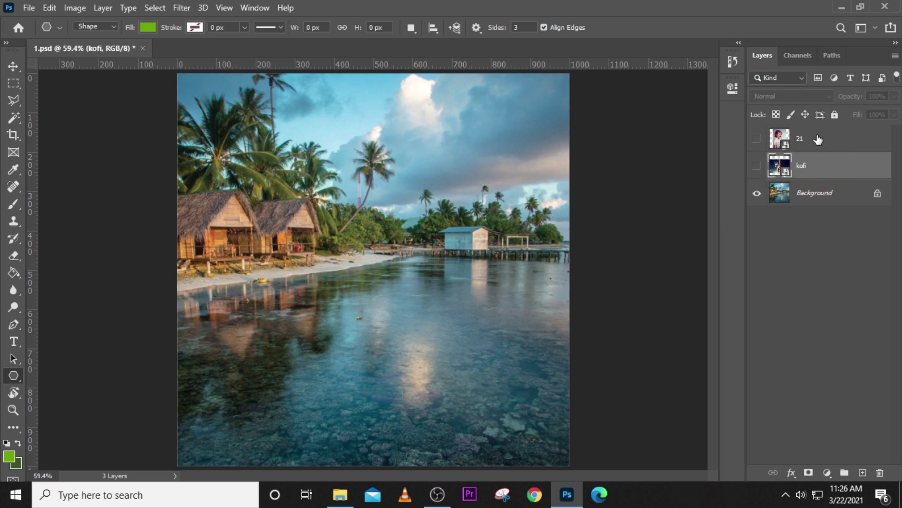
# Step: Go through the document's three layers by selecting layer 21, the Background layer and the layer between them in turn
pyautogui.click(818, 140)
pyautogui.click(820, 197)
pyautogui.click(816, 169)
pyautogui.click(813, 137)
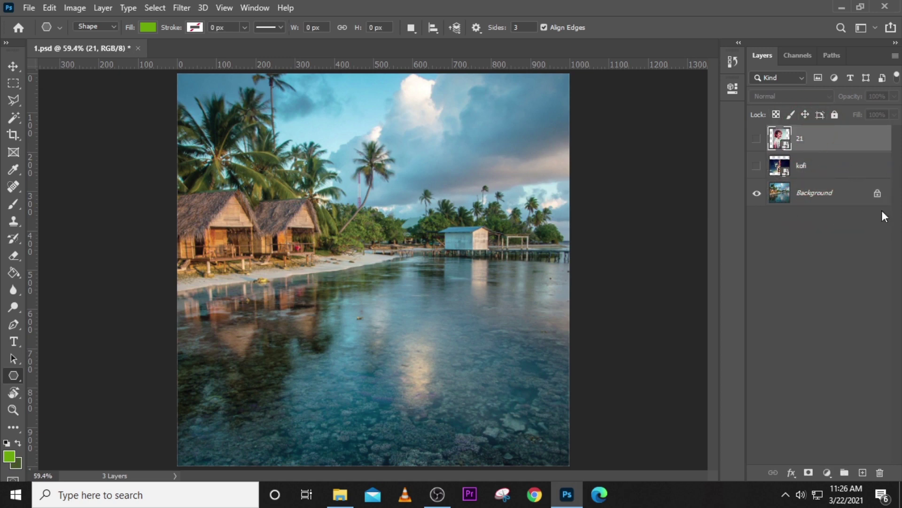
pyautogui.click(816, 192)
pyautogui.click(803, 166)
pyautogui.click(806, 141)
pyautogui.click(826, 200)
pyautogui.click(825, 167)
# Step: Duplicate layer 21 eight times in place
pyautogui.click(823, 141)
pyautogui.hotkey('ctrl', 'j')
pyautogui.hotkey('ctrl', 'j')
pyautogui.hotkey('ctrl', 'j')
pyautogui.hotkey('ctrl', 'j')
pyautogui.hotkey('ctrl', 'j')
pyautogui.hotkey('ctrl', 'j')
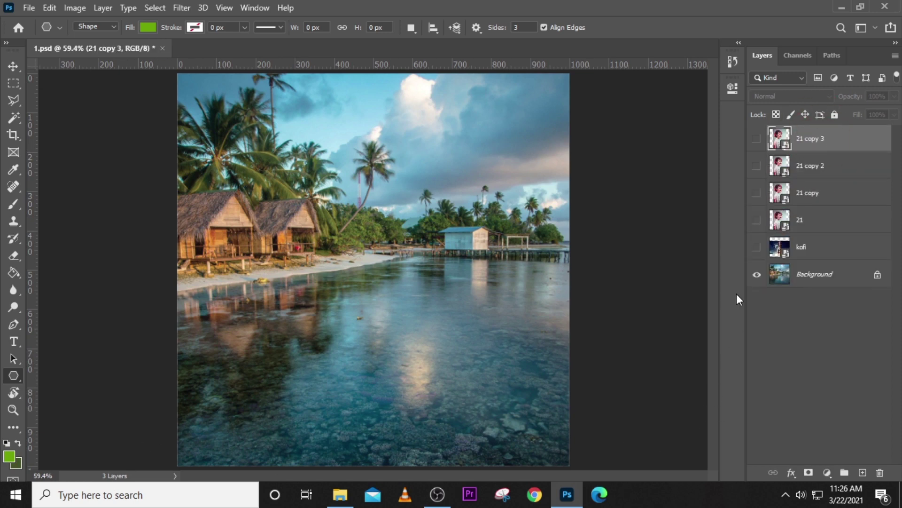
pyautogui.hotkey('ctrl', 'j')
pyautogui.hotkey('ctrl', 'j')
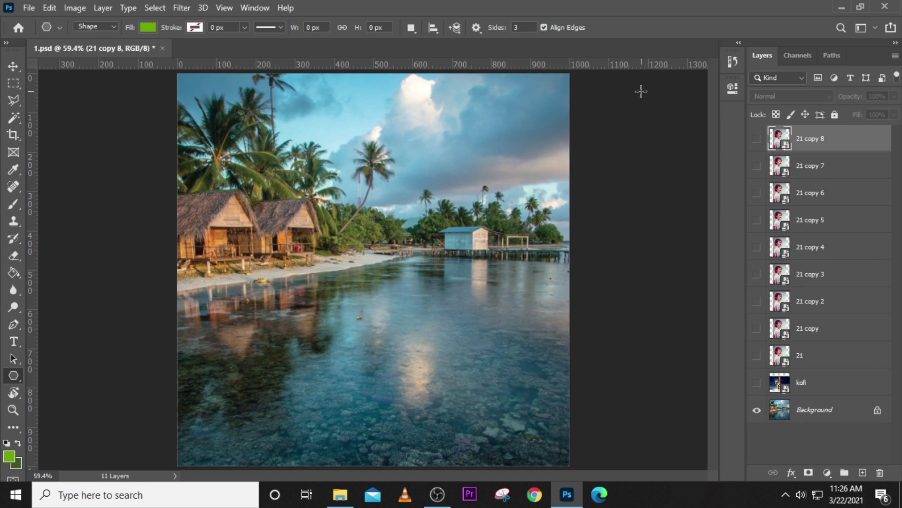
# Step: Revert the document to the Layer Visibility history state to remove the copies of layer 21, and collapse the History panel
pyautogui.click(733, 63)
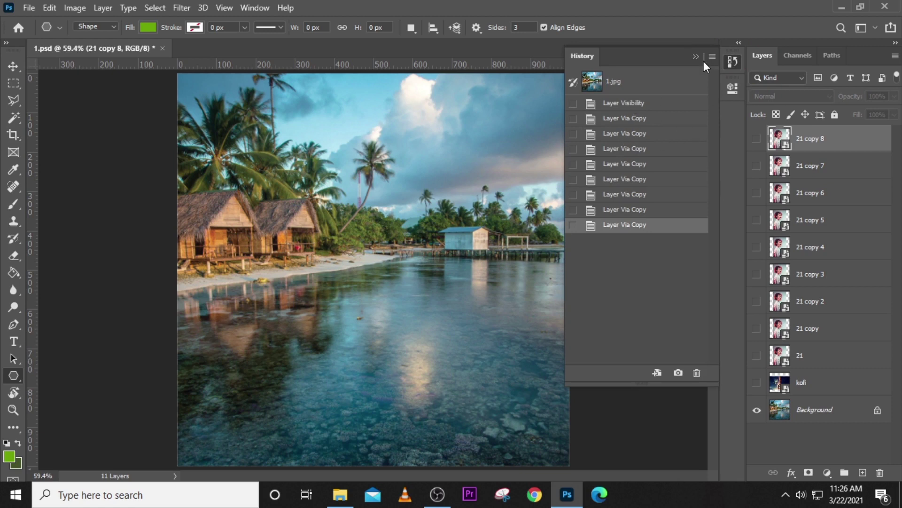
pyautogui.click(610, 107)
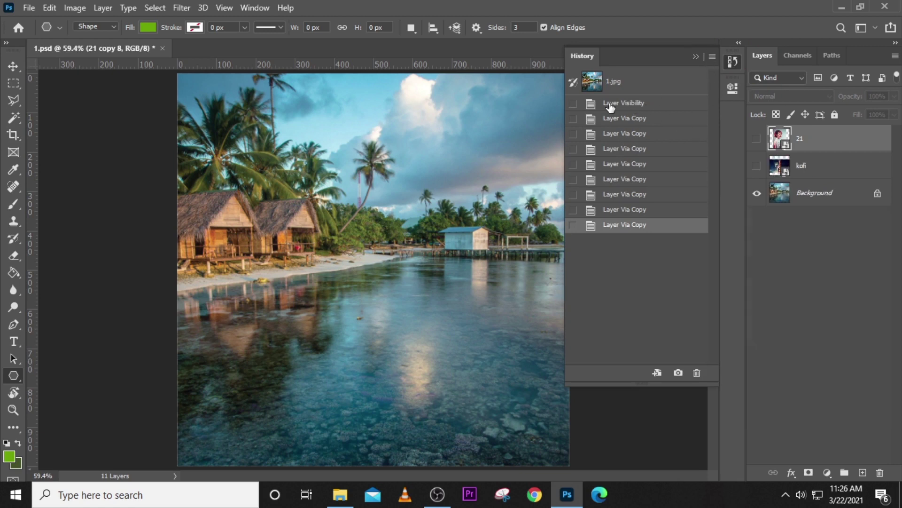
pyautogui.click(694, 56)
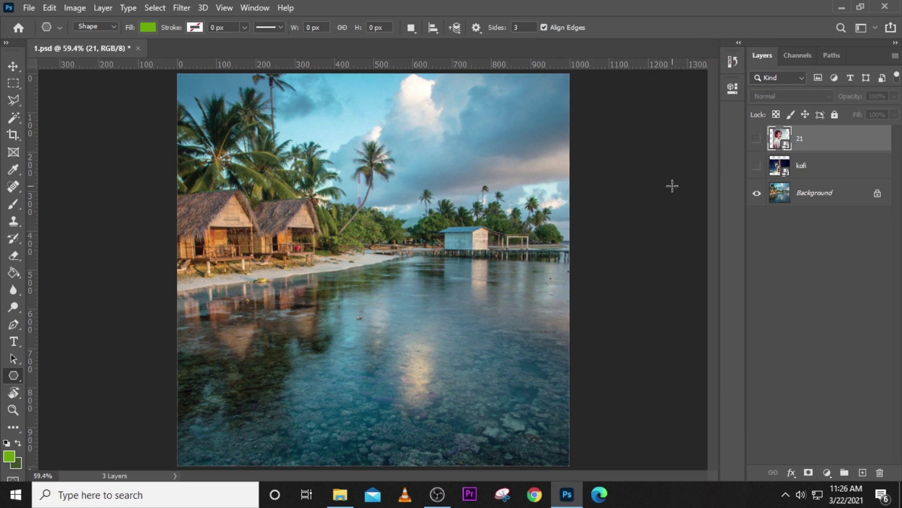